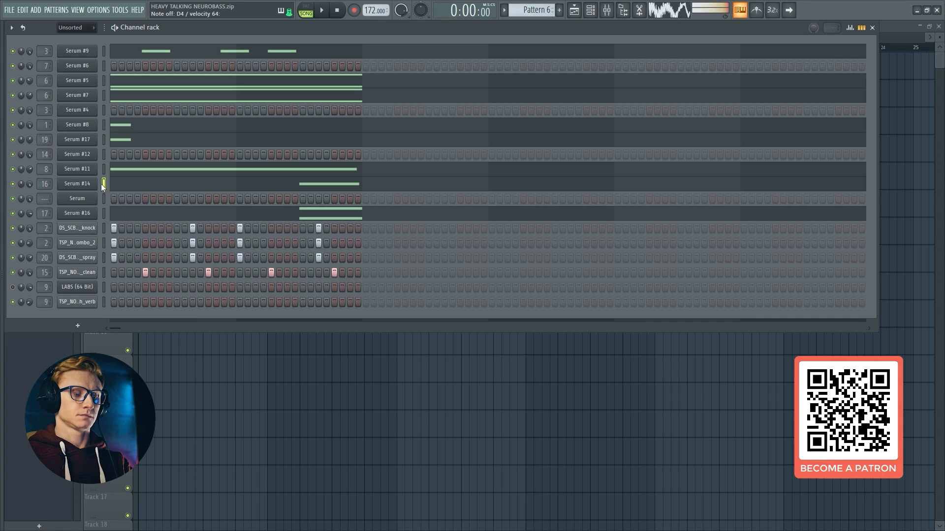
Step: Clear Serum #14's mixer routing and bypass OTT and Ozone 10 Maximizer on the Master track
key("F9")
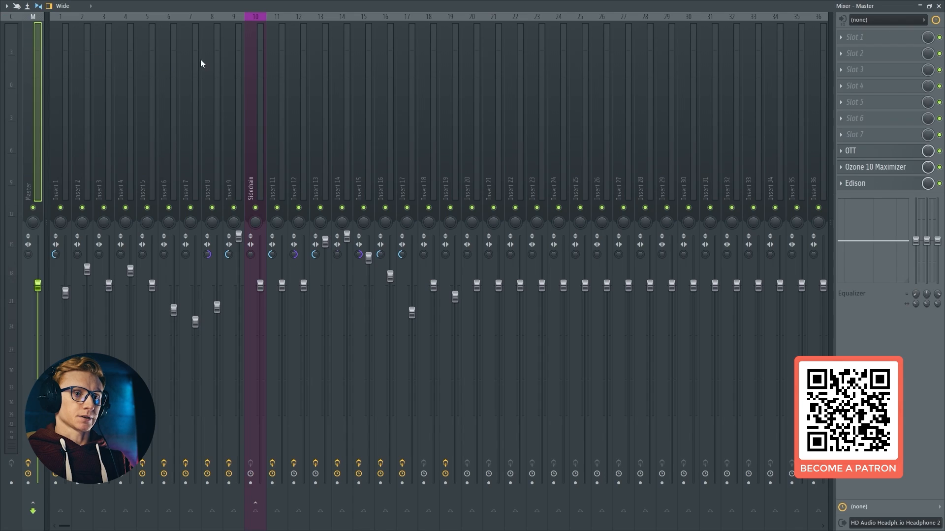
left_click_drag(322, 55, 382, 51)
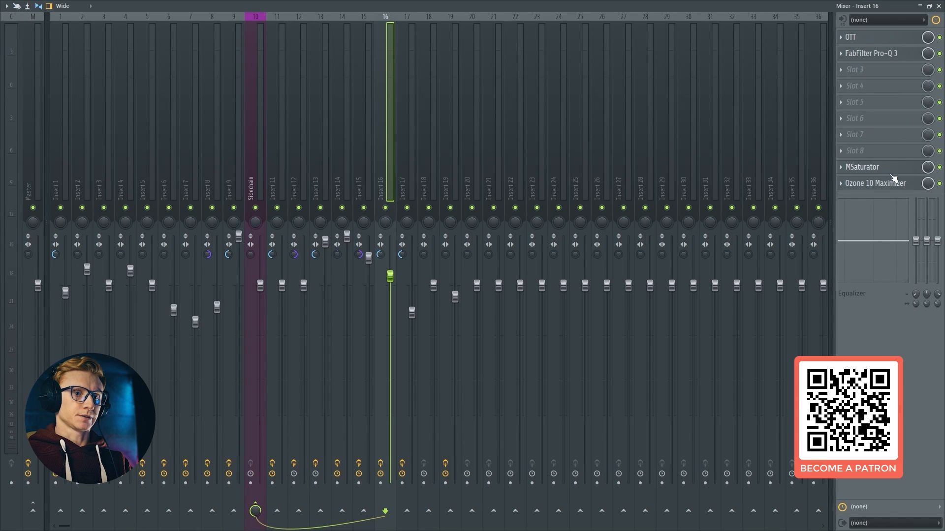
left_click(939, 6)
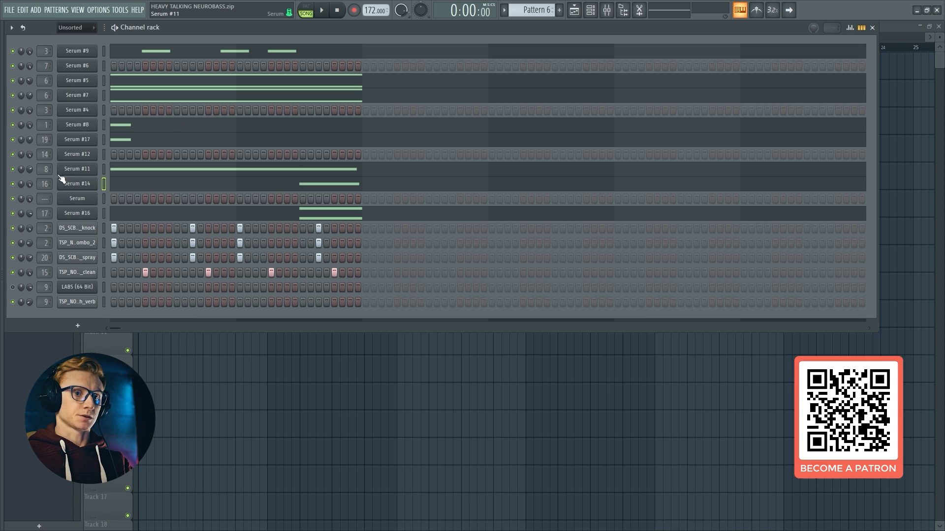
left_click(606, 10)
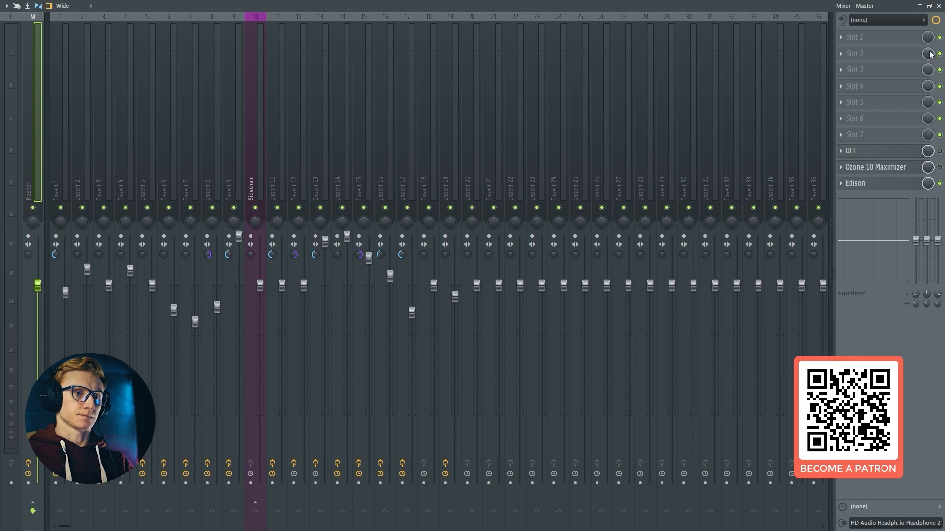
left_click(939, 6)
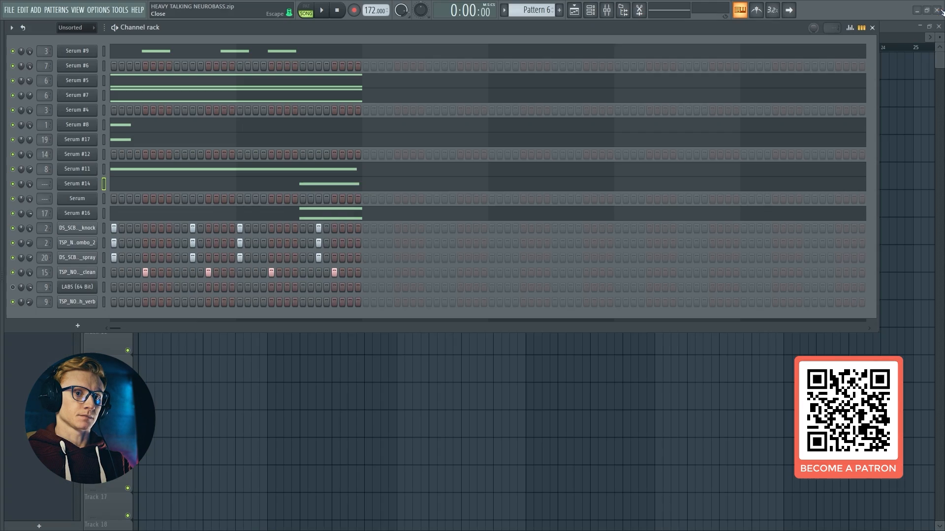
Step: Open the unassigned, empty Serum instance and load the digital wavetable FFT_Add_2nds into oscillator A
left_click(87, 200)
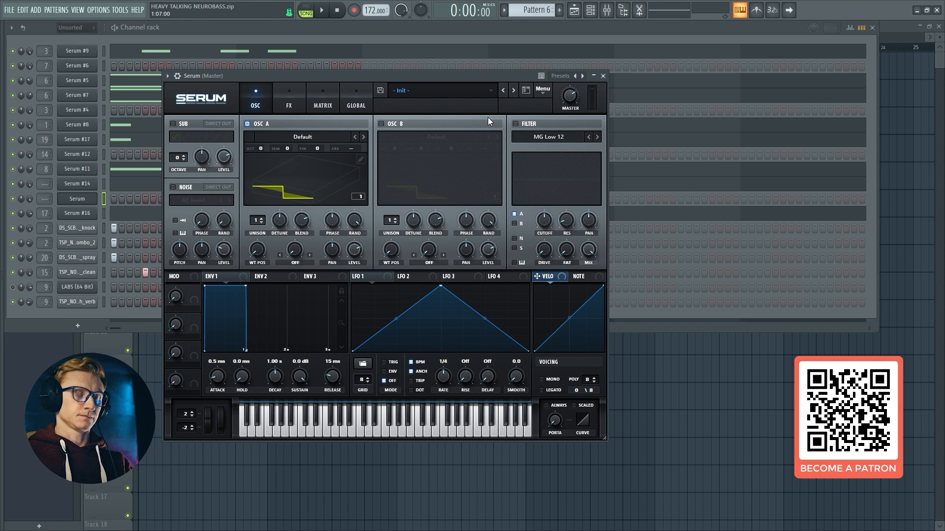
left_click(262, 141)
mouse_move(285, 161)
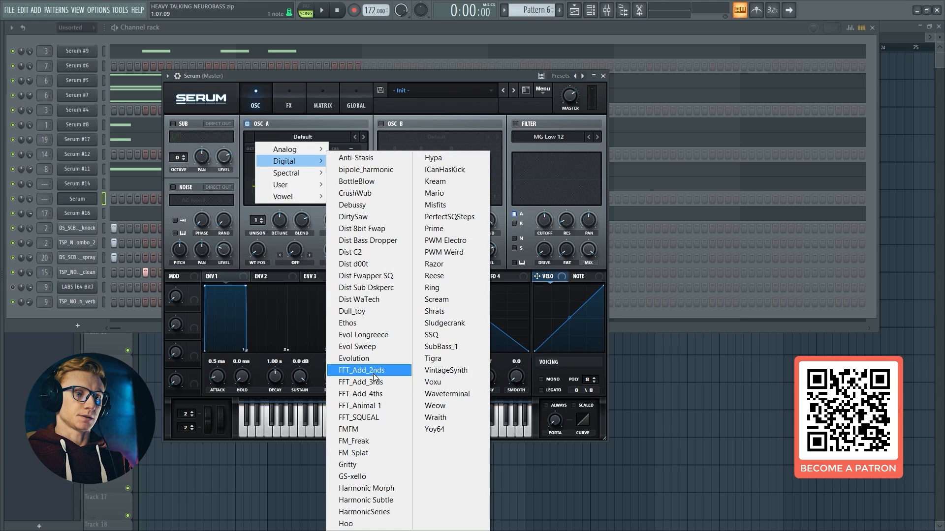
left_click(363, 373)
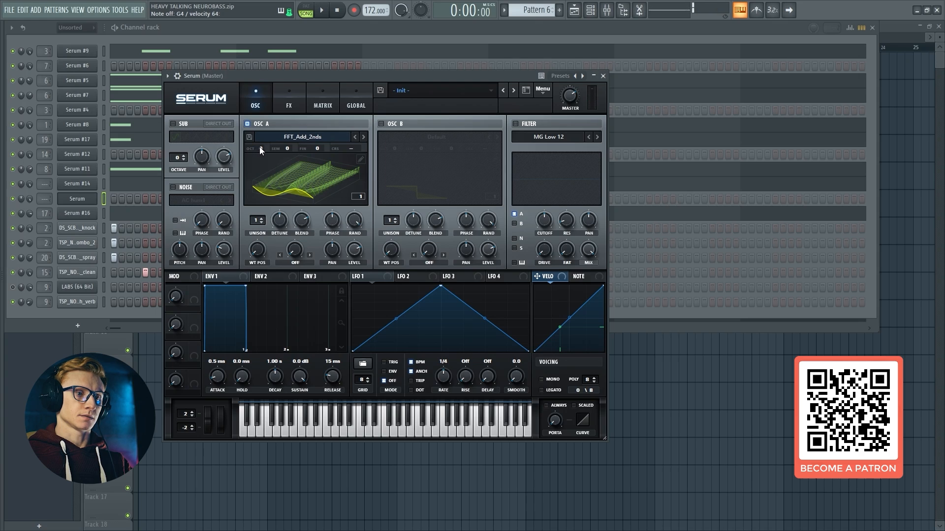
Step: Set oscillator A to octave -2, semitone +3 and 3 unison voices, and modulate its wavetable position with LFO 1 at a reduced amount
mouse_move(261, 252)
left_mouse_down()
mouse_move(279, 197)
mouse_move(264, 273)
mouse_move(257, 233)
mouse_move(258, 251)
left_mouse_up()
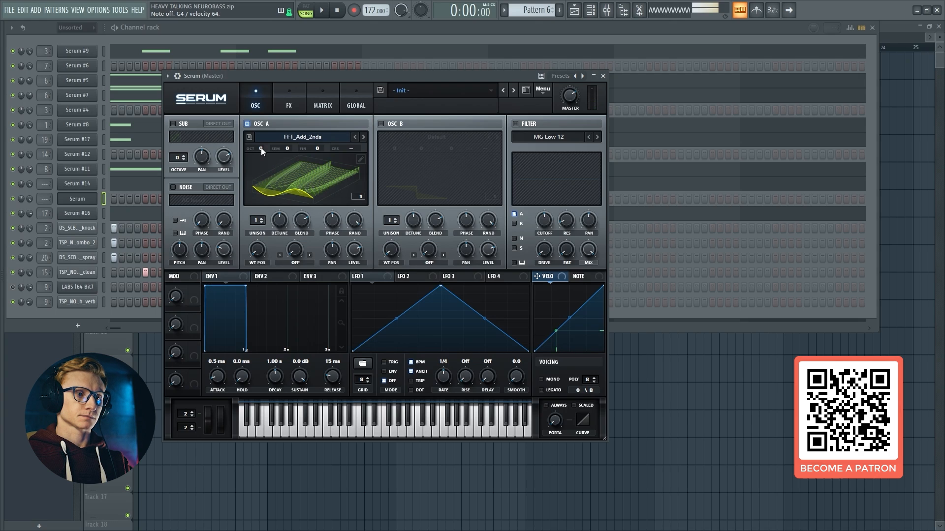
left_click_drag(260, 145, 268, 240)
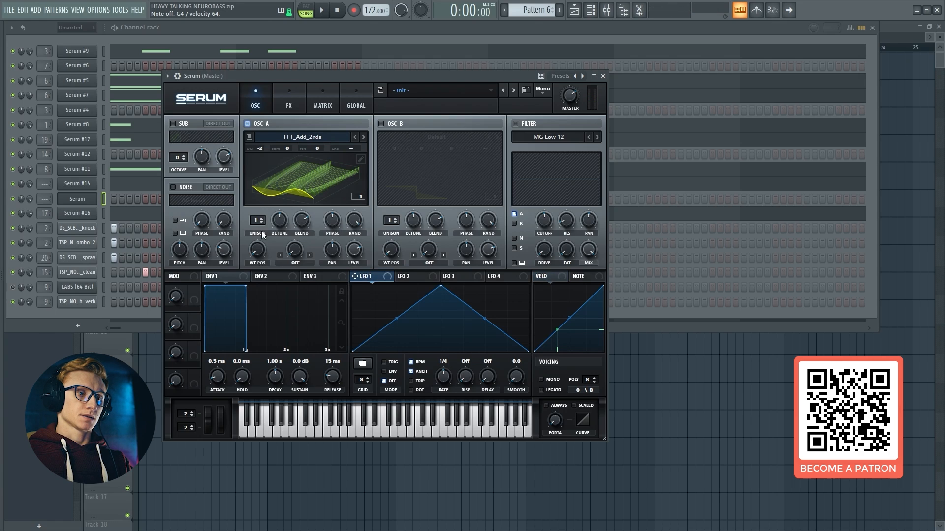
left_click_drag(252, 219, 261, 208)
left_click_drag(288, 147, 290, 144)
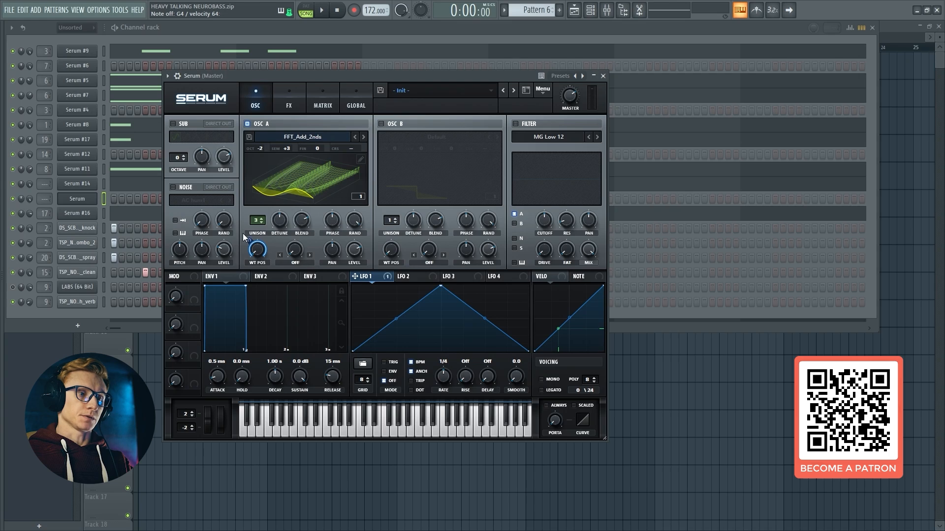
left_click_drag(250, 240, 251, 243)
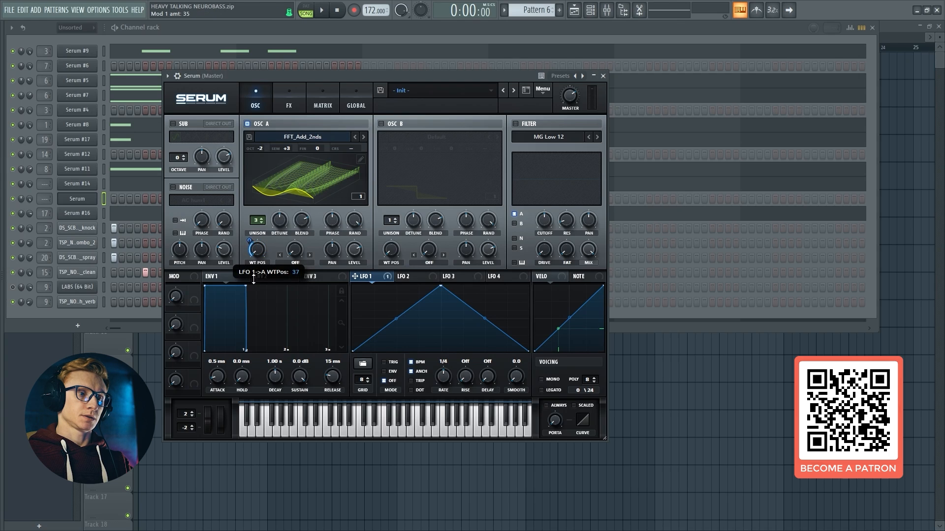
mouse_move(259, 292)
left_mouse_down()
mouse_move(259, 253)
mouse_move(261, 298)
left_mouse_up()
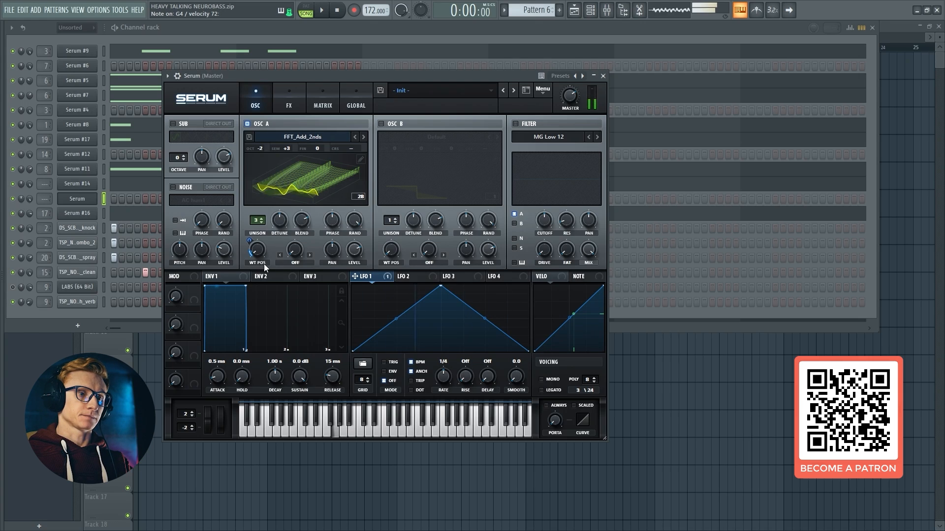
Step: Load the user shape Talking Neurobass into LFO 1 and set its rate to 1/2
left_click(363, 366)
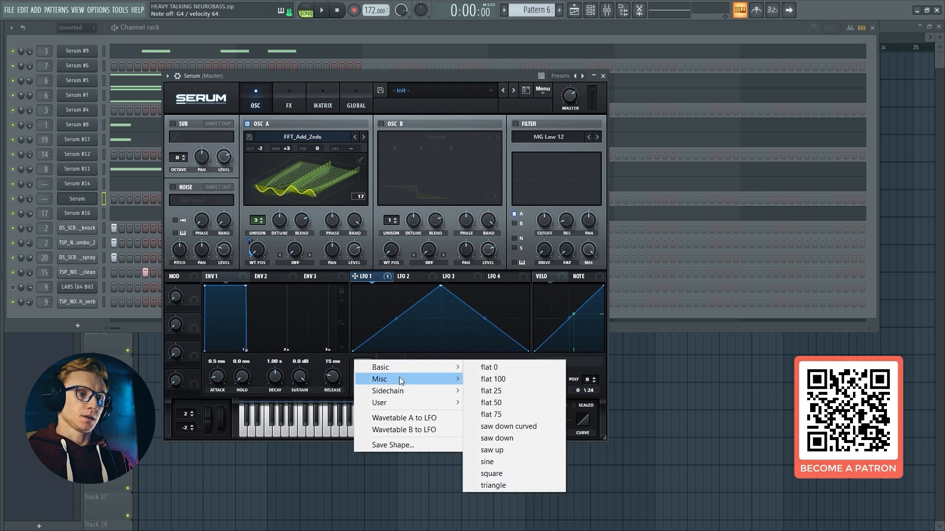
mouse_move(433, 403)
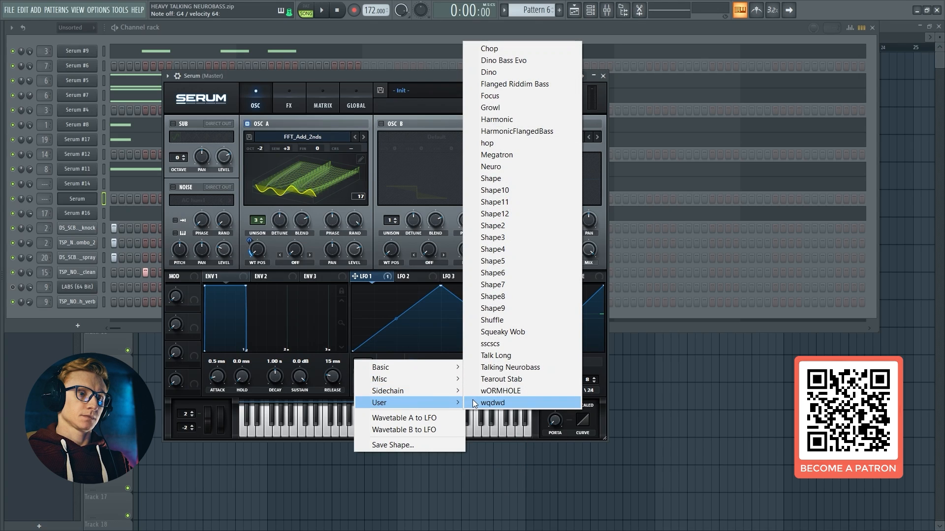
left_click(493, 367)
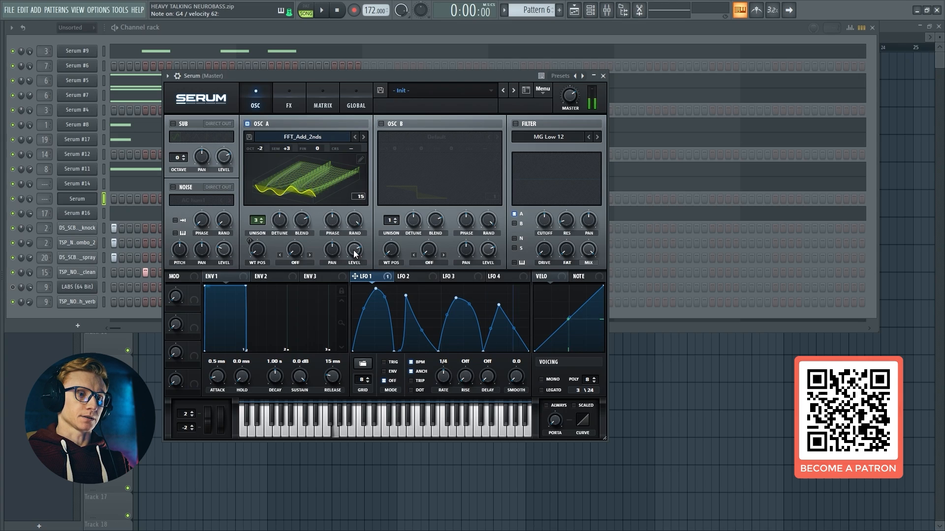
left_click_drag(444, 378, 447, 384)
right_click(443, 369)
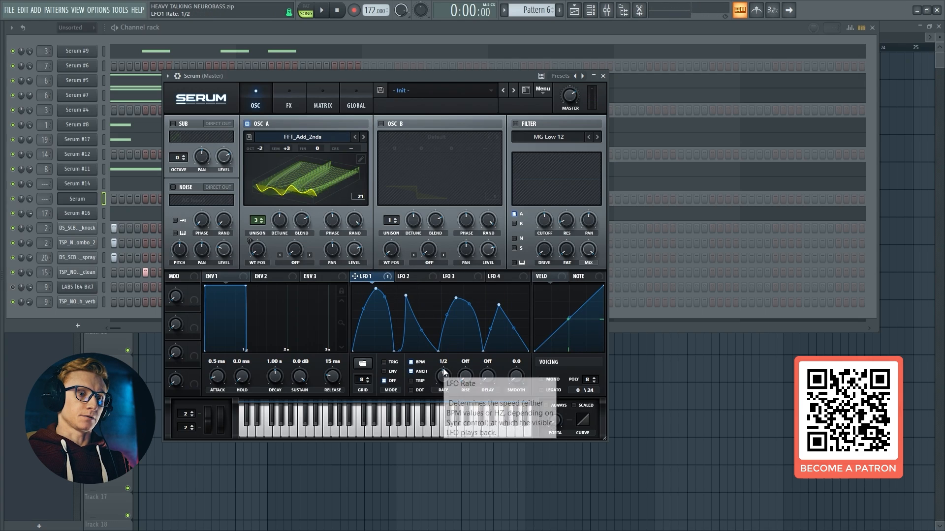
Step: Set LFO 1 to Trig mode, lower oscillator A's level to 0%, and modulate that level with LFO 1 at amount 80
left_click(444, 375)
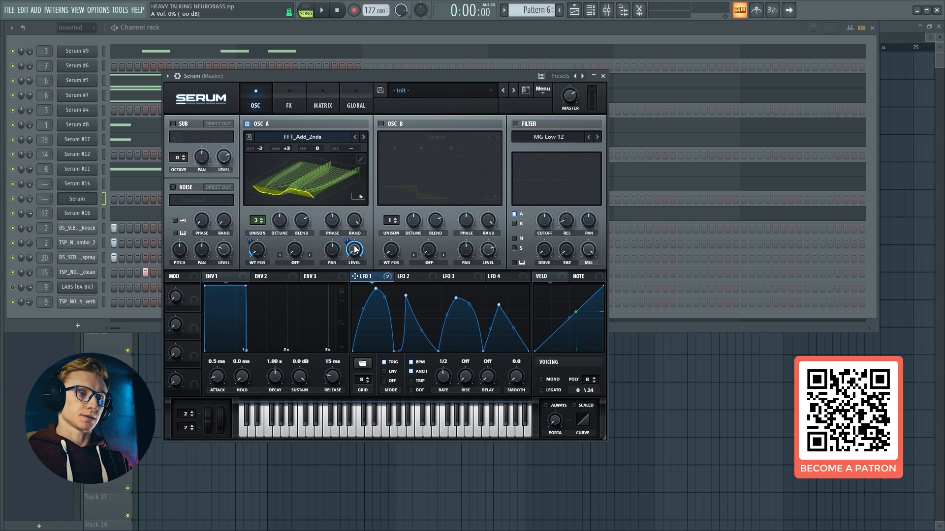
mouse_move(351, 249)
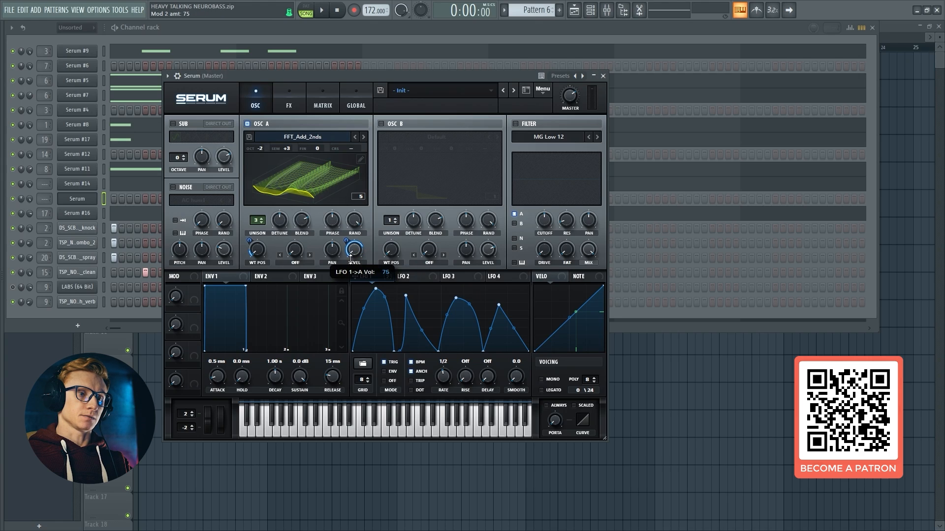
left_click_drag(351, 257, 351, 256)
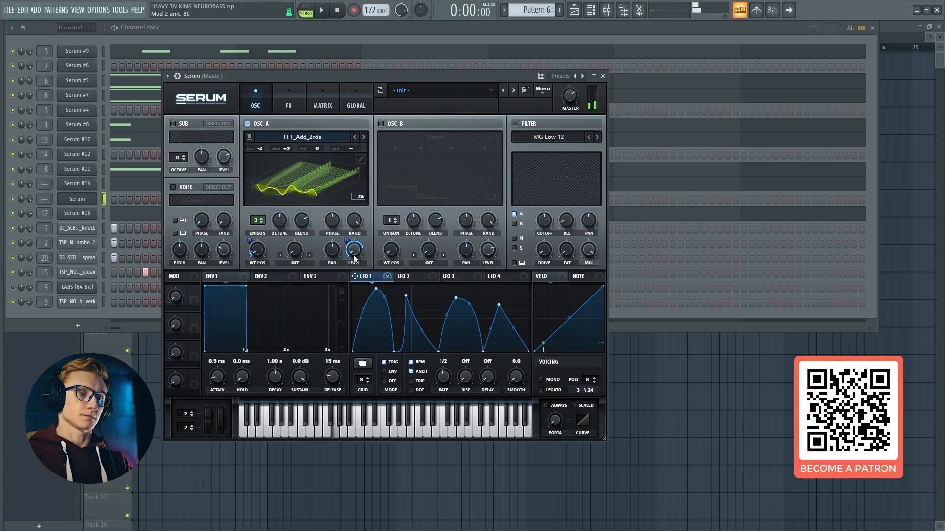
Step: Enable oscillator B with the Analog_BD_Sin wavetable, tuned to octave -3 and semitone +7
left_click(400, 126)
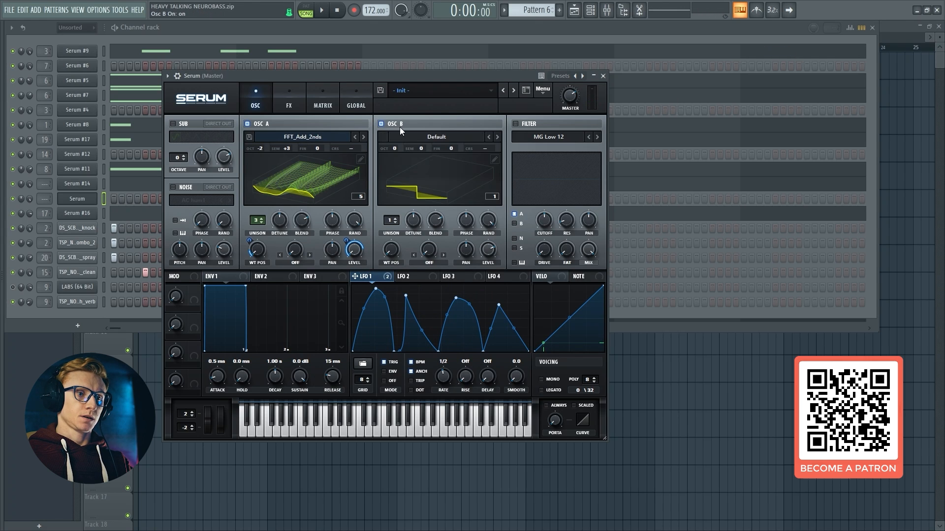
left_click(418, 139)
mouse_move(419, 147)
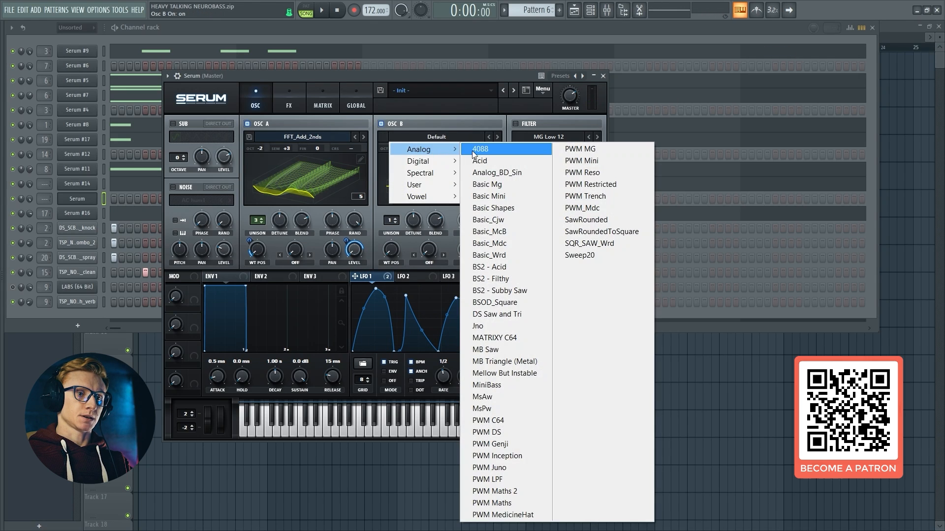
left_click(493, 172)
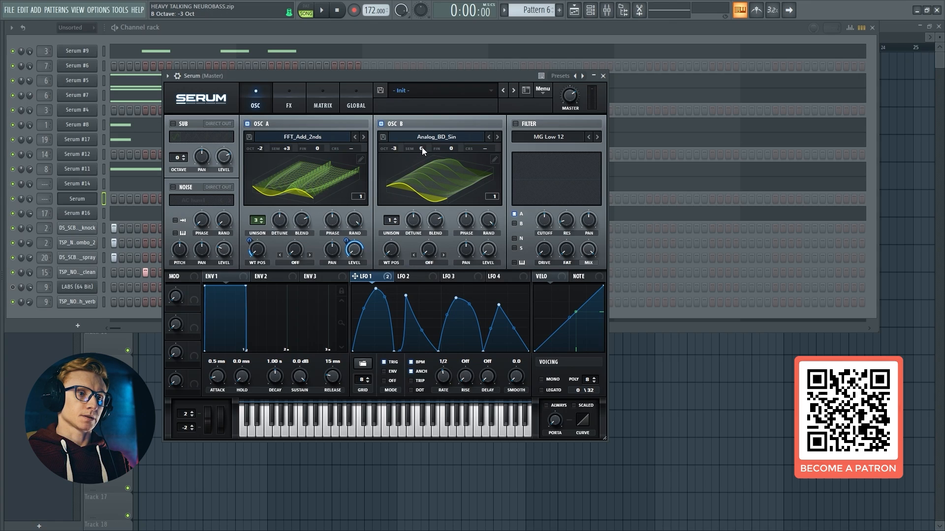
left_click_drag(421, 147, 434, 125)
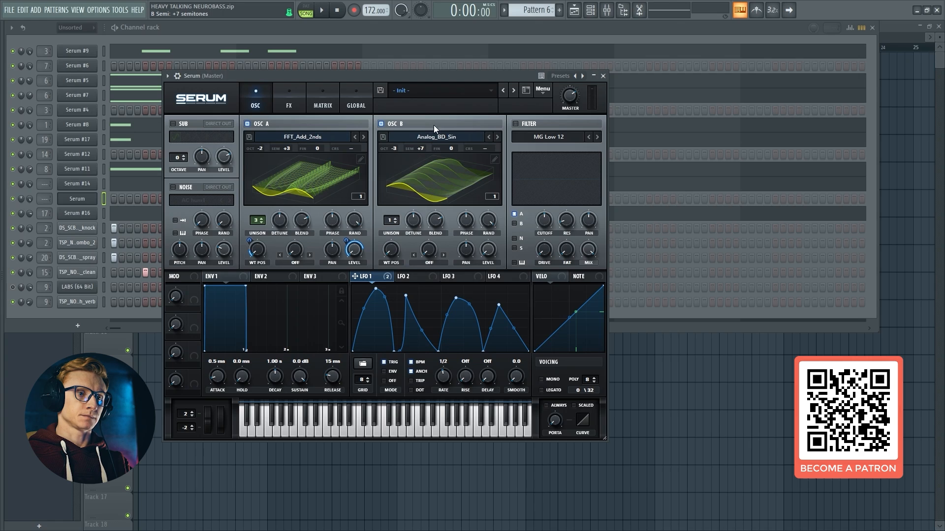
Step: Give oscillator B 8 unison voices with 0.11 detune, and set its warp to Sync (No Window) with a raised amount
left_click_drag(396, 221, 415, 244)
left_click(429, 262)
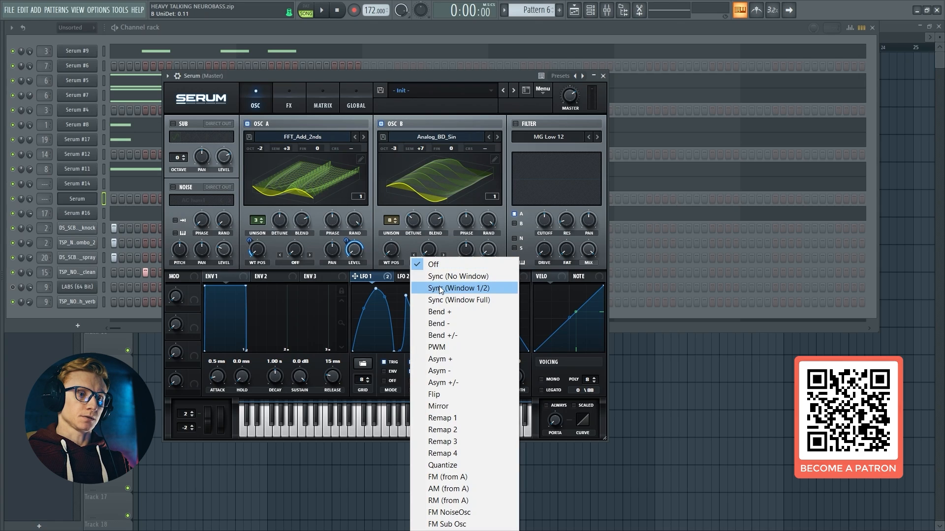
left_click(443, 278)
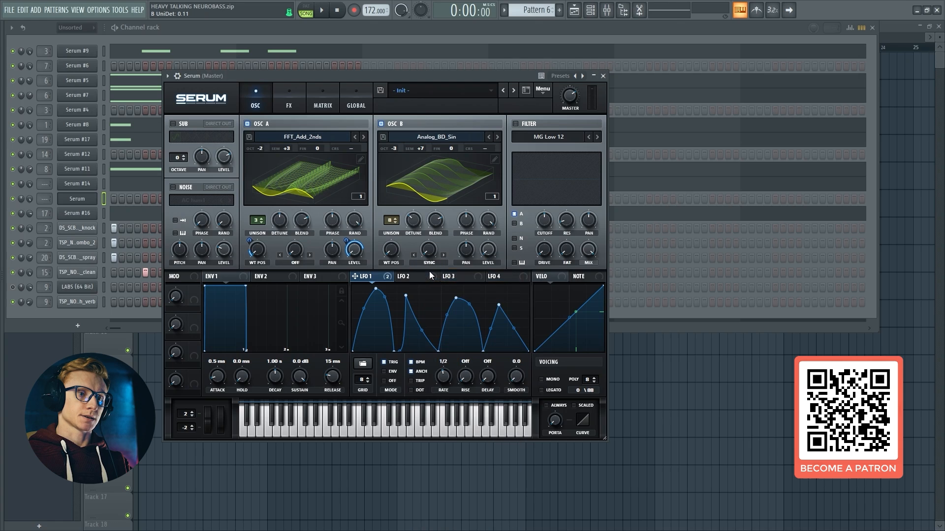
left_click_drag(429, 252, 409, 204)
Step: Set oscillator A's warp mode to FM (from B) and modulate the FM amount with LFO 1
left_click(295, 262)
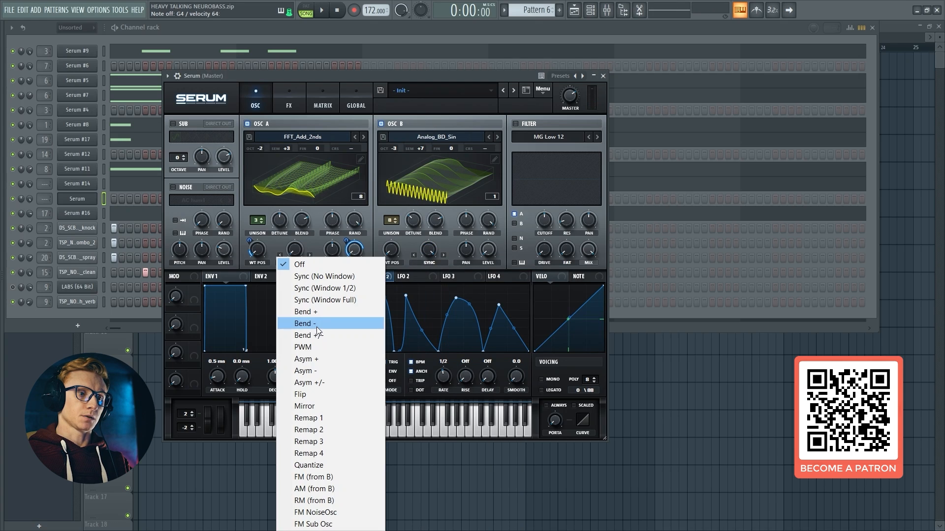
left_click(324, 477)
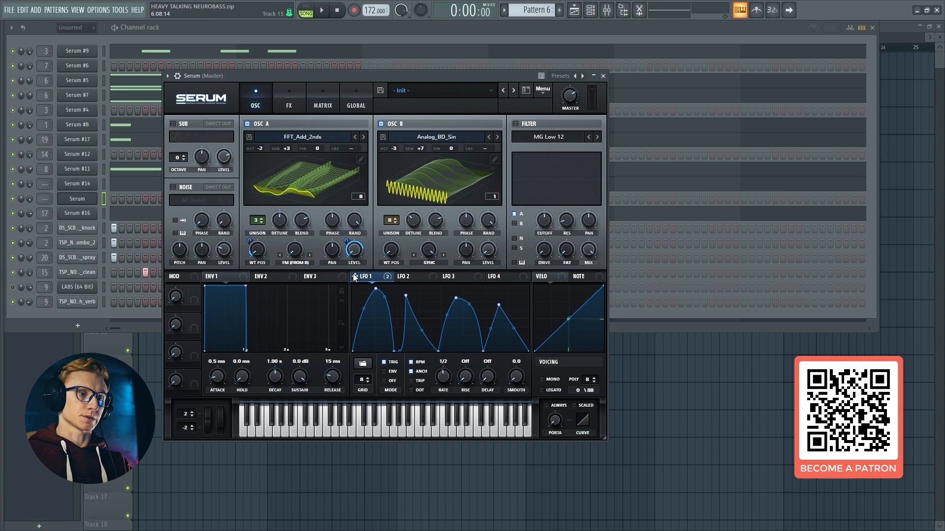
left_click_drag(355, 276, 293, 277)
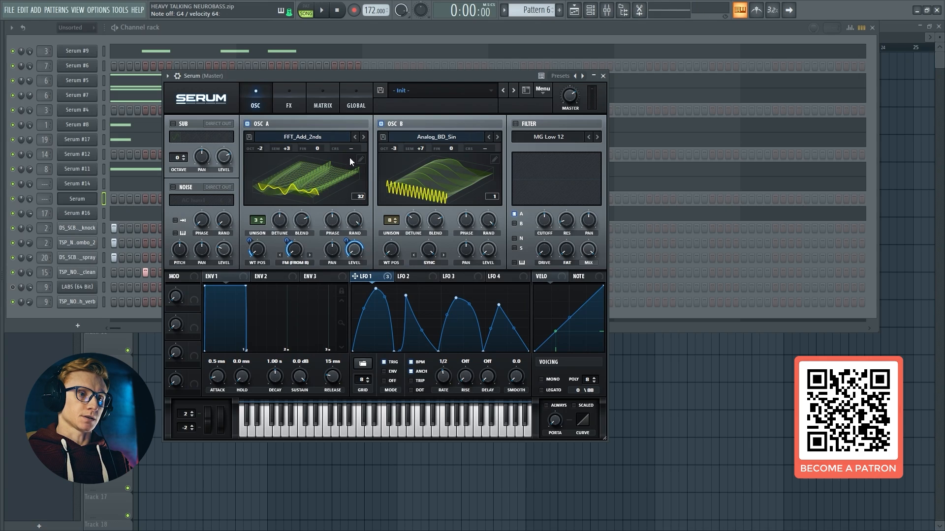
Step: Audition the FM bass sound with oscillator B switched off and back on
left_click(380, 124)
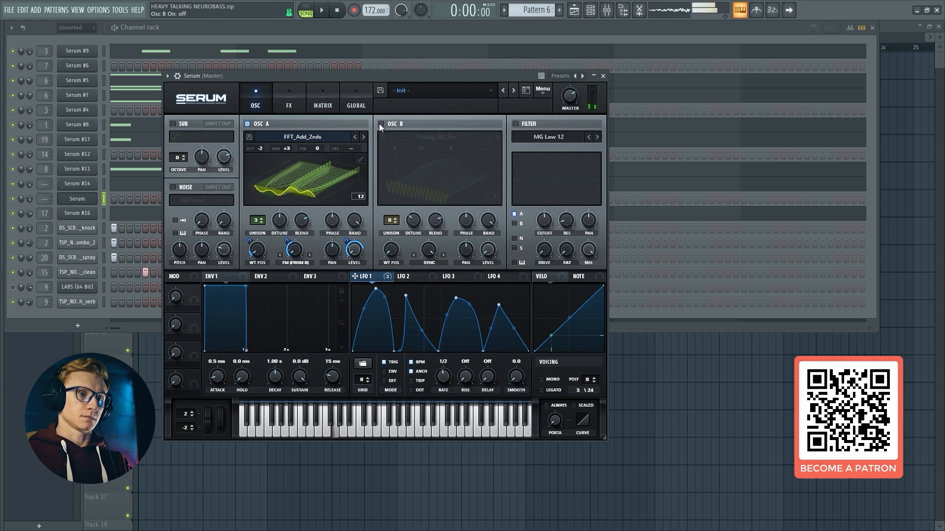
left_click(380, 124)
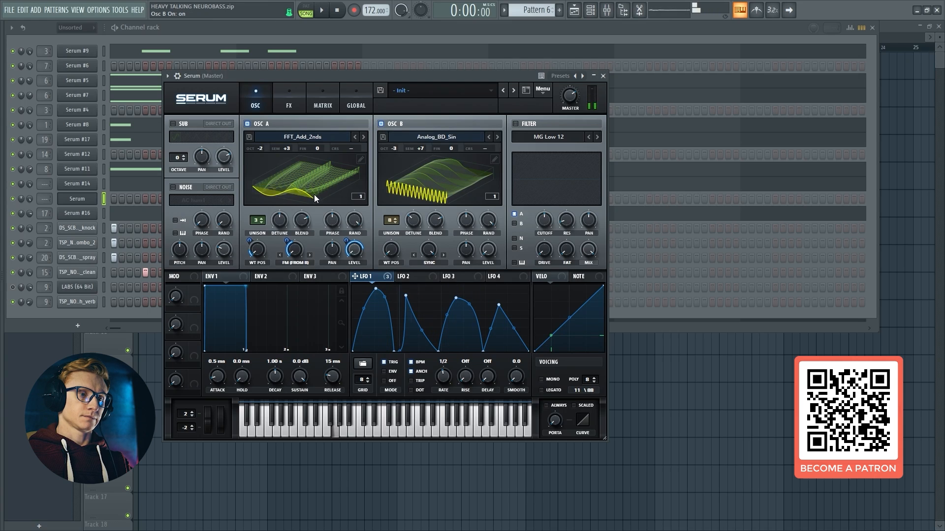
left_click(291, 252)
left_click(257, 250)
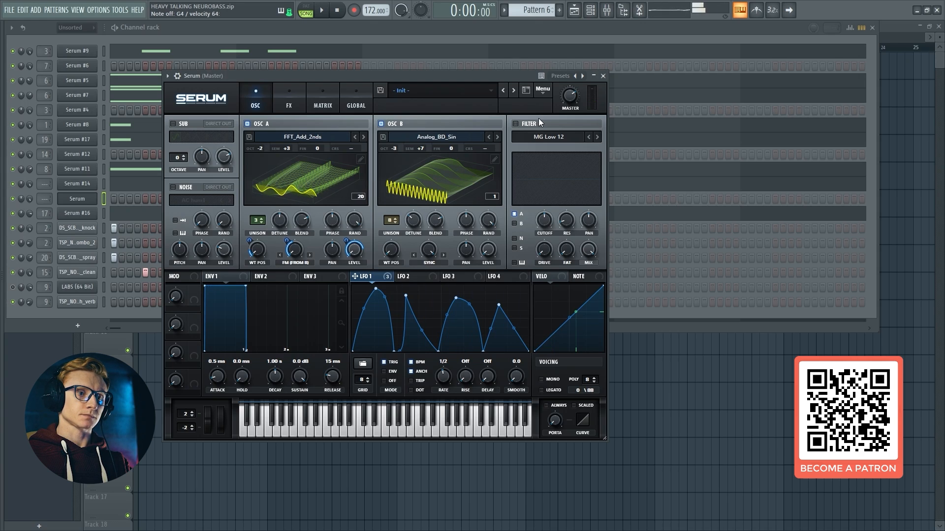
Step: Enable the noise oscillator, load the Organics sample CymMicBleed, and lower the noise level to 0%
left_click(173, 187)
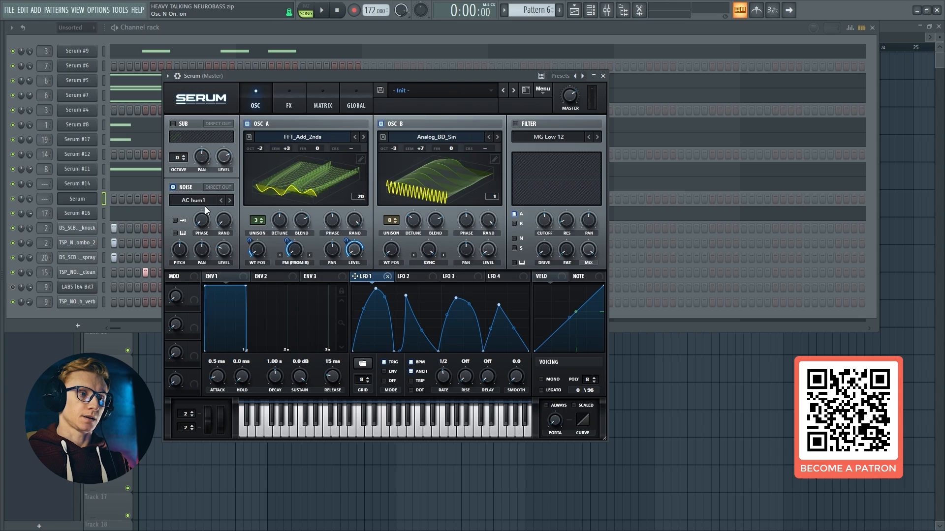
left_click(202, 201)
mouse_move(244, 260)
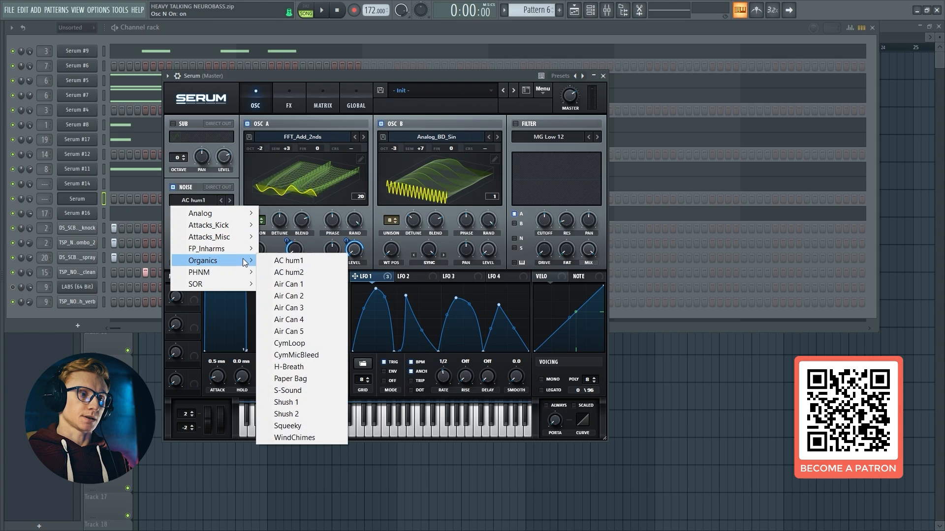
left_click(323, 357)
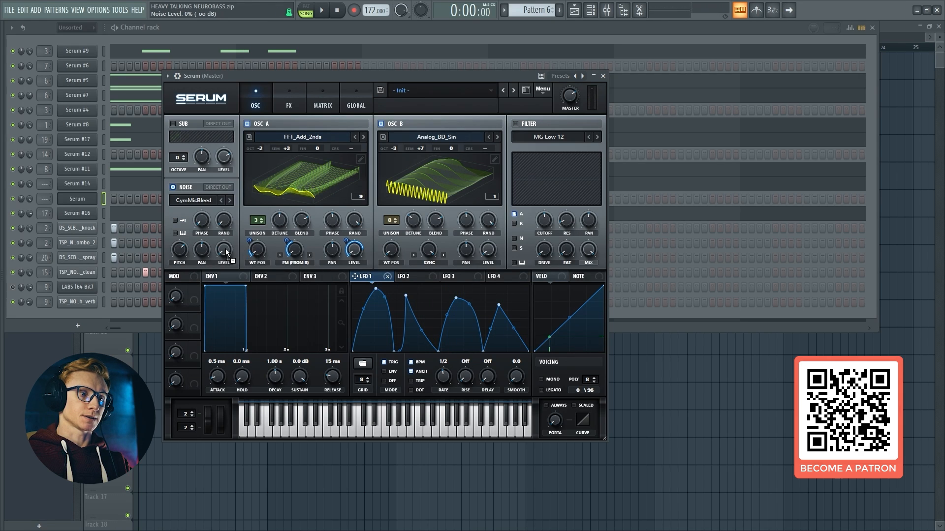
Step: Modulate the noise oscillator's level with LFO 1 by a small positive amount
left_click_drag(225, 249, 220, 259)
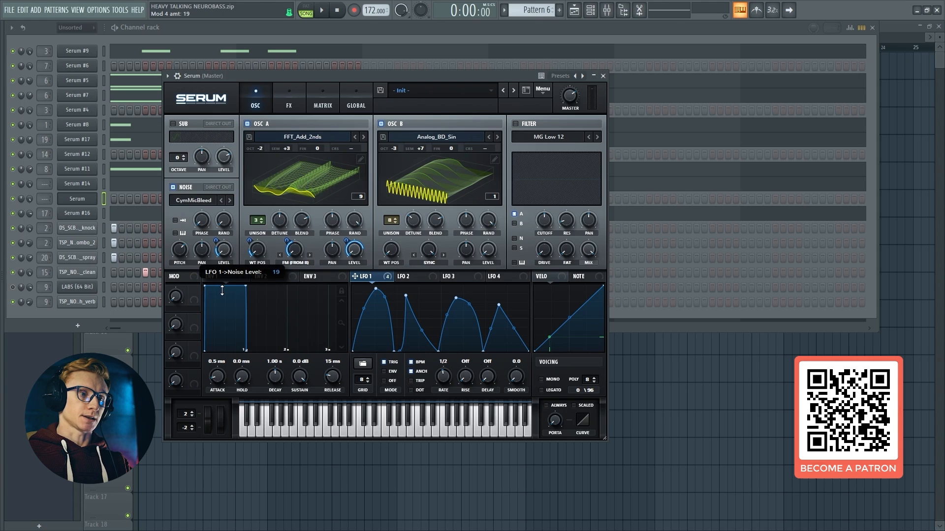
left_click_drag(222, 291, 227, 301)
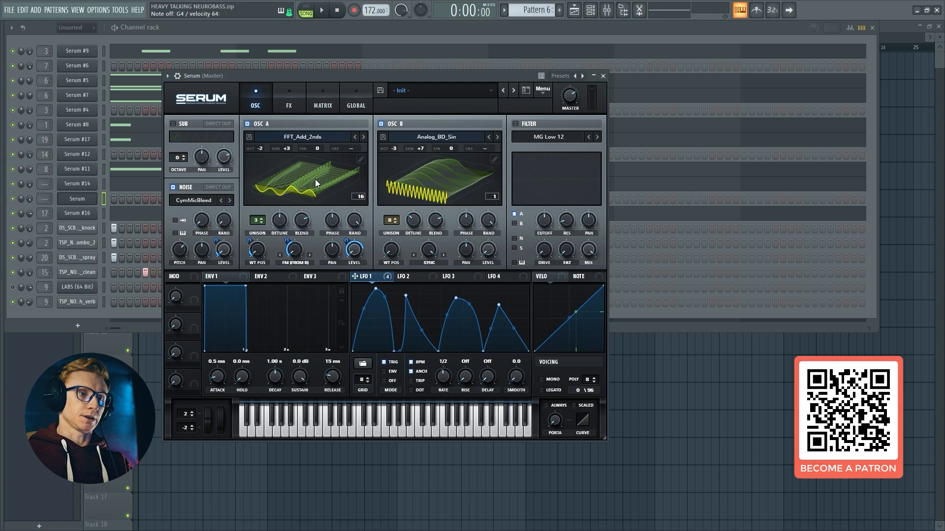
Step: Enable the filter, choose the Multi type LP 12, and route oscillator B through it along with oscillator A
left_click(523, 123)
left_click(528, 136)
mouse_move(548, 163)
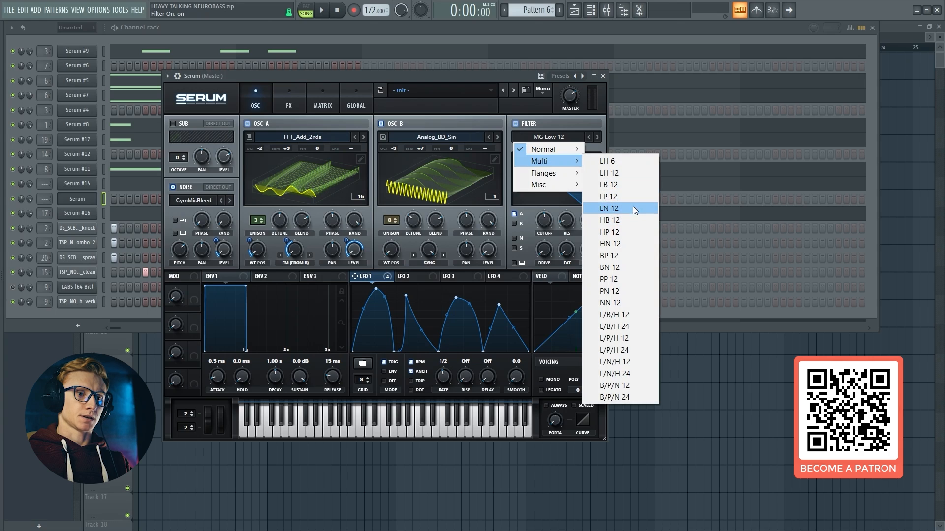
left_click(633, 197)
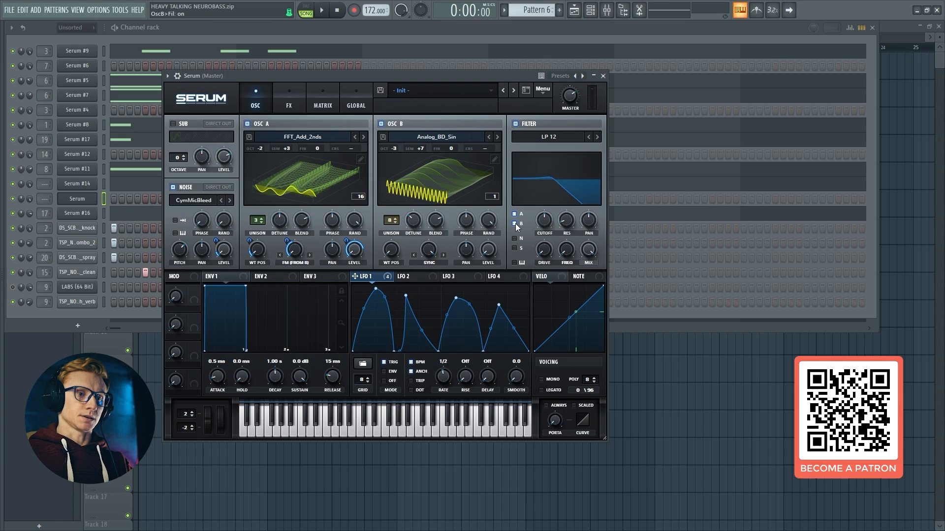
Step: Lower the filter's cutoff, set its drive to 31%, and modulate both its cutoff and Freq with LFO 1
left_click(543, 225)
mouse_move(543, 223)
left_mouse_down()
mouse_move(539, 239)
mouse_move(569, 267)
mouse_move(545, 247)
mouse_move(550, 229)
left_mouse_up()
left_click(568, 218)
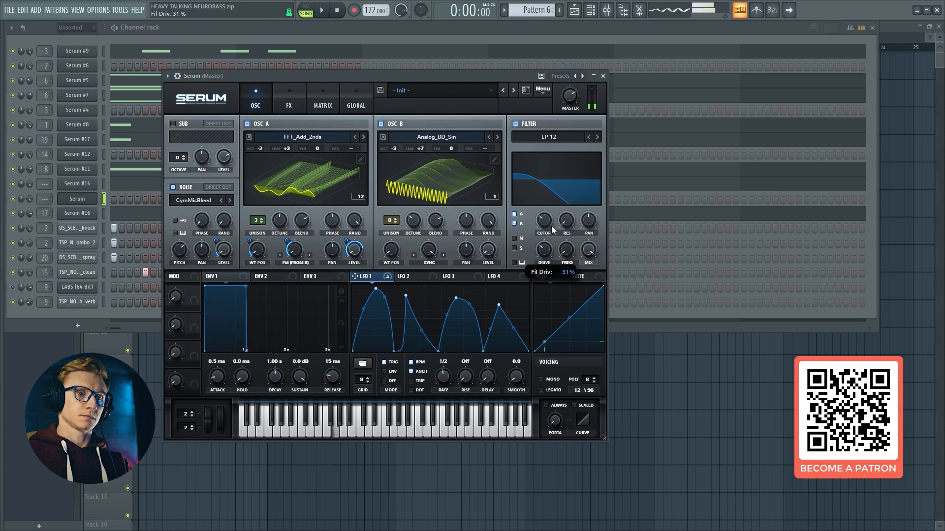
left_click_drag(569, 248, 592, 179)
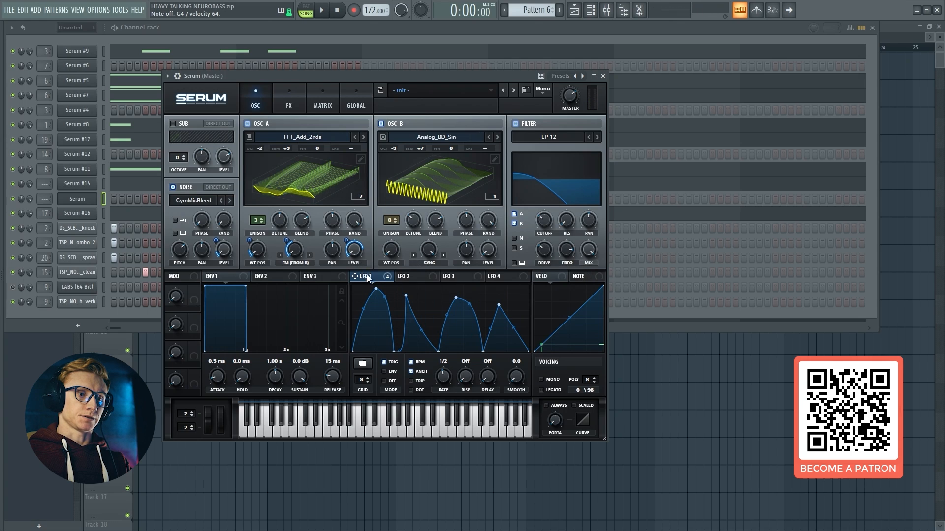
left_click_drag(367, 278, 545, 225)
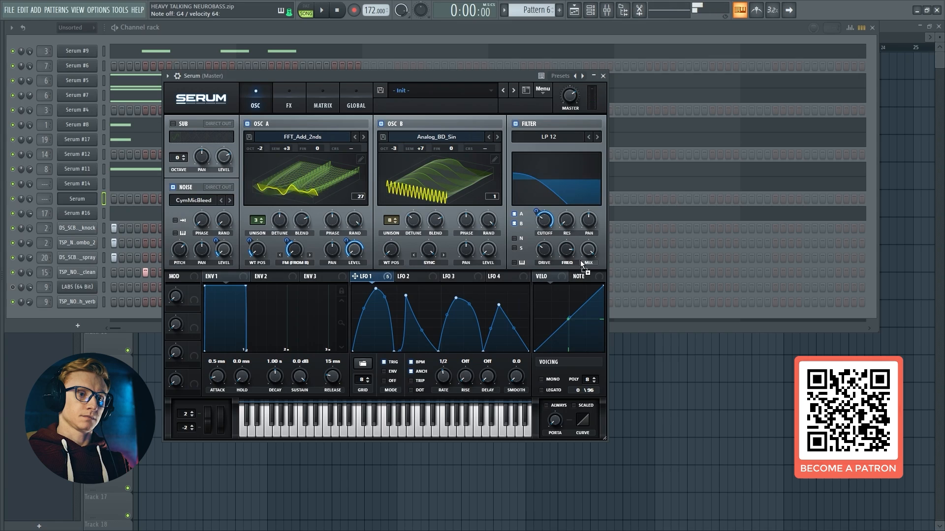
left_click_drag(582, 264, 566, 302)
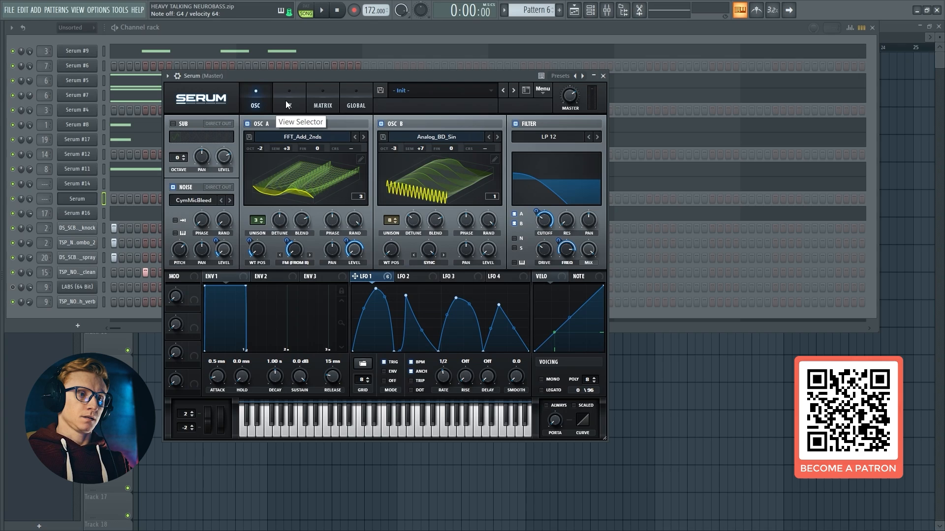
Step: Enable the Hyper/Dimension effect with a lowered Hyper mix, Dimension size at 0% and Dimension mix at about 4%
left_click(286, 101)
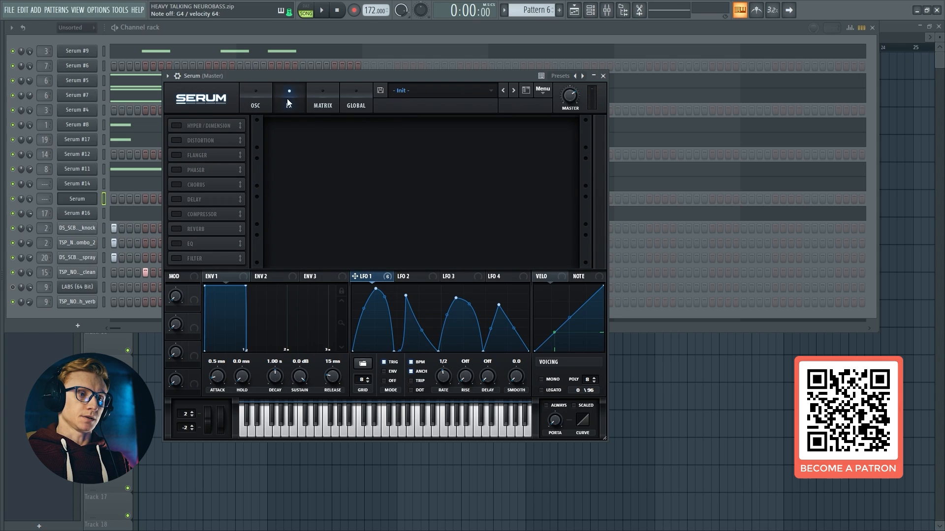
left_click(176, 126)
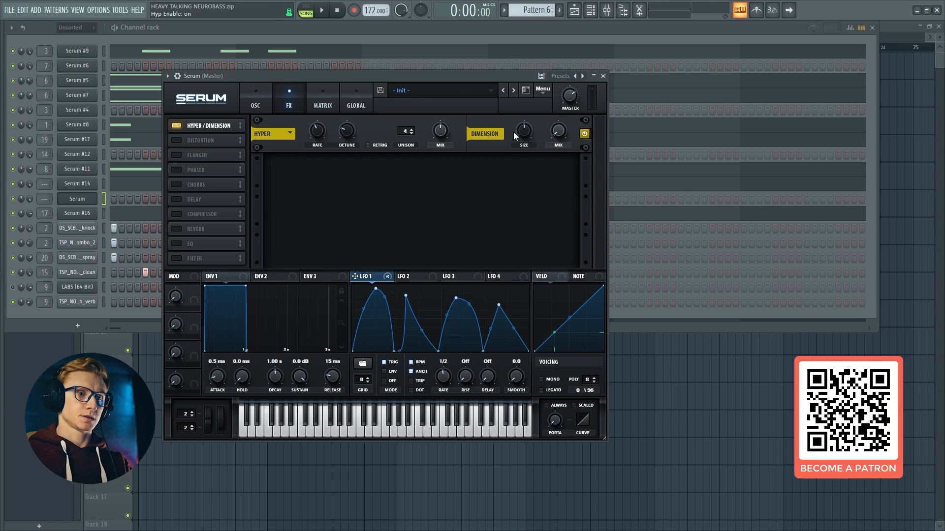
left_click_drag(526, 133, 526, 194)
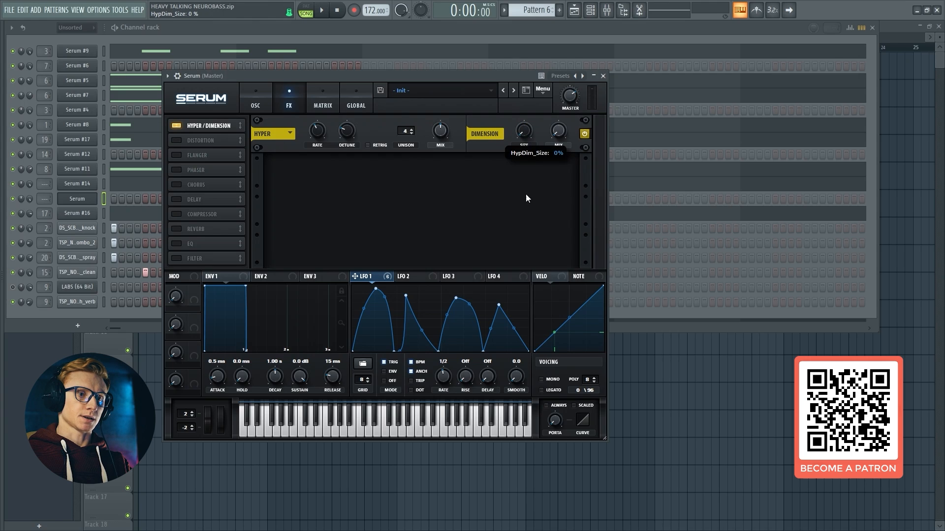
left_click(440, 132)
left_click_drag(440, 141, 439, 169)
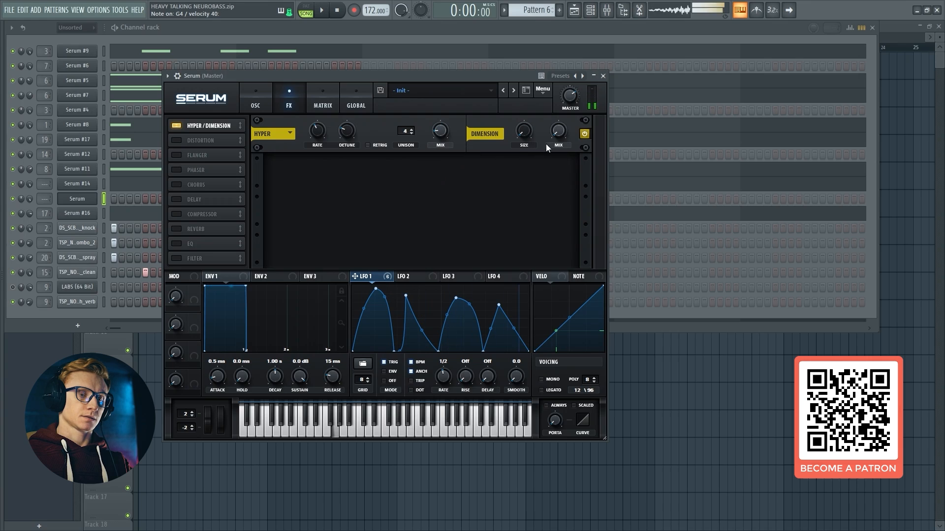
left_click_drag(565, 135, 568, 131)
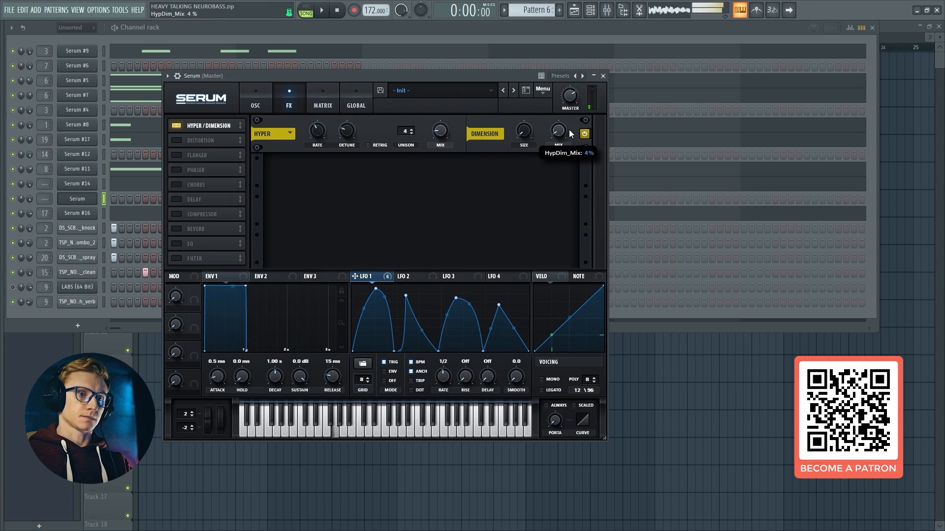
Step: Enable the Distortion effect in Tube mode and raise its drive above 70%
left_click(176, 141)
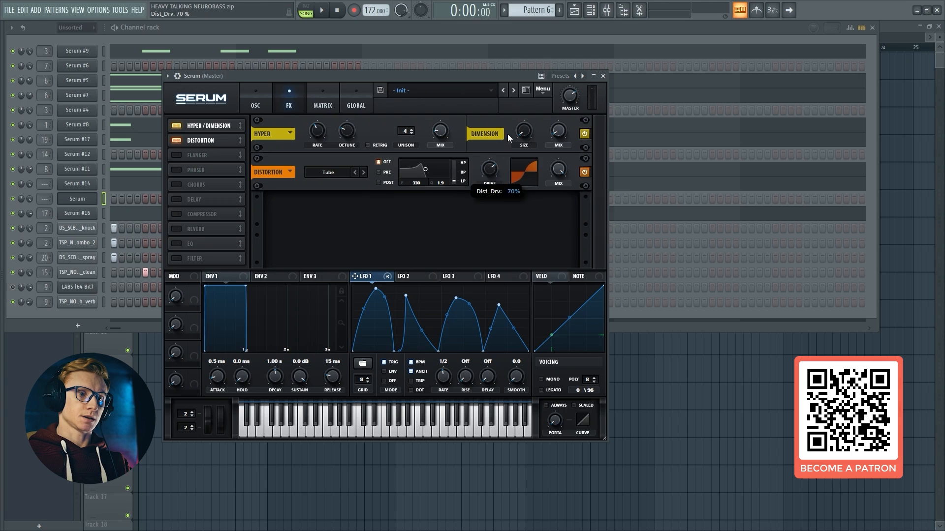
left_click_drag(512, 123, 515, 114)
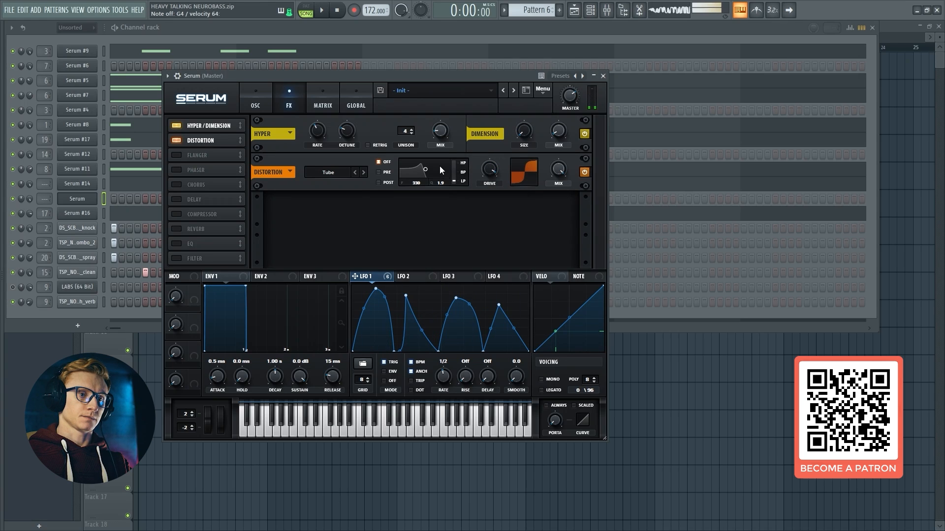
Step: Add an EQ after the distortion with both bands set to Peak, and set the low band to 34 Hz with 14.1 dB gain
left_click(178, 245)
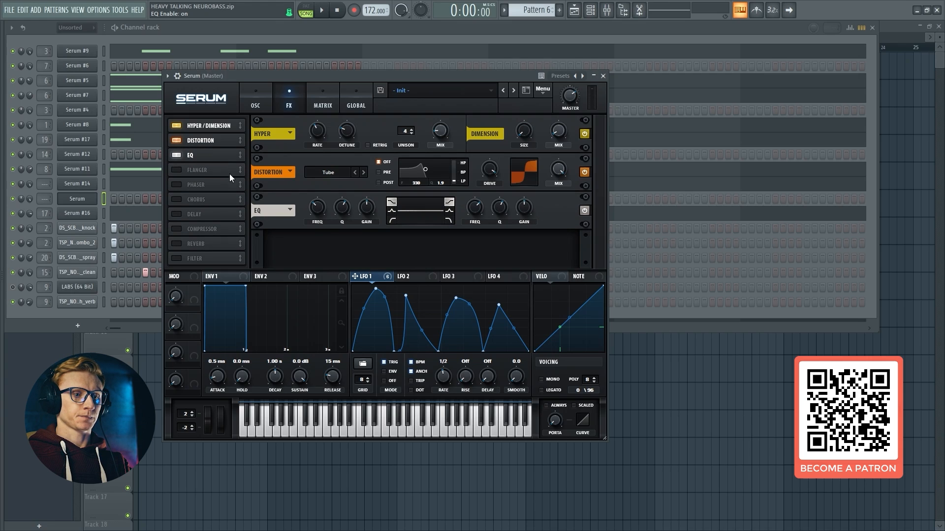
left_click(390, 211)
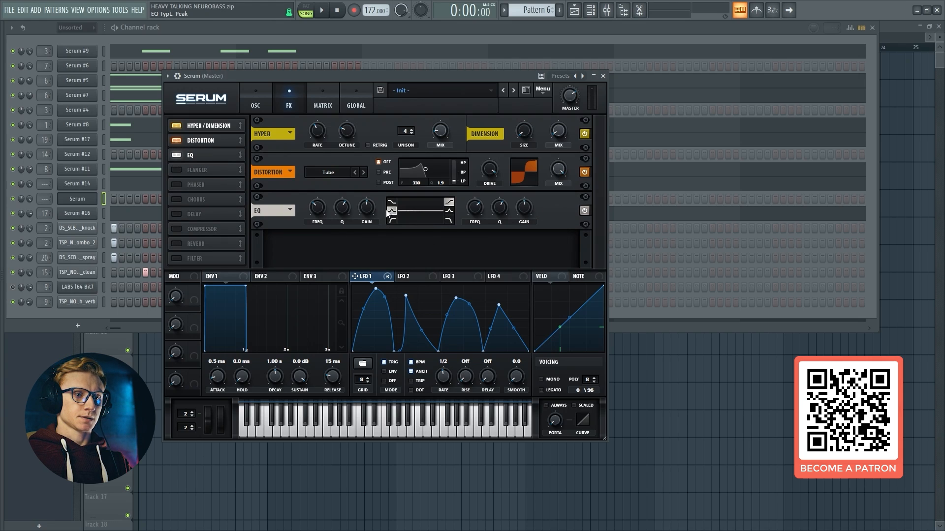
left_click(446, 212)
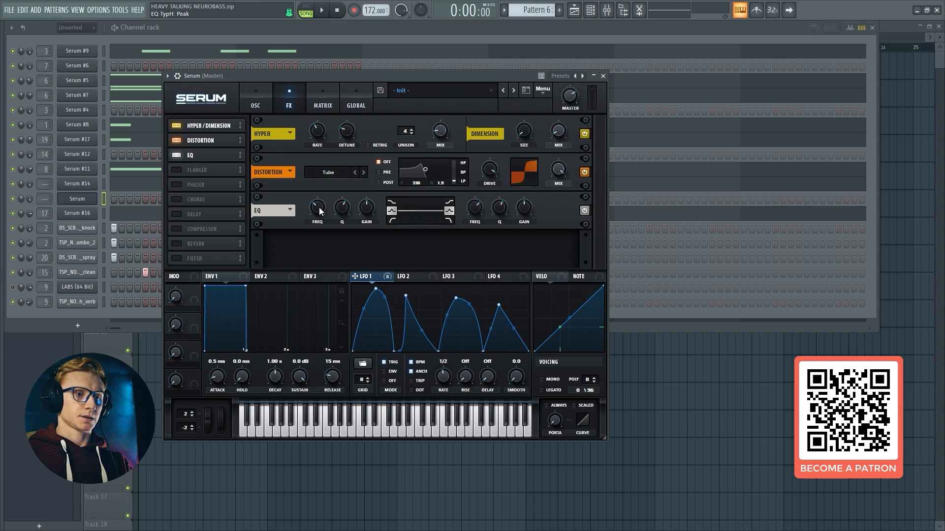
left_click_drag(319, 211, 320, 239)
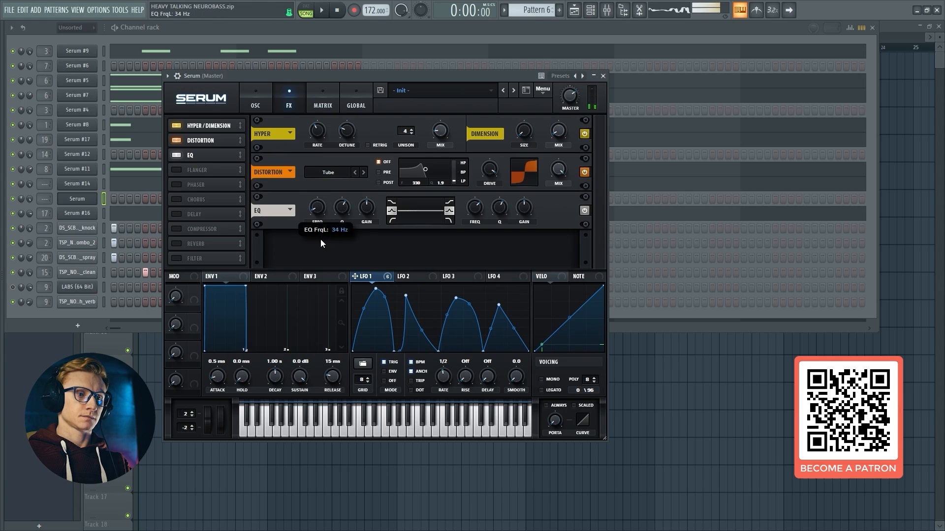
left_click_drag(367, 208, 372, 190)
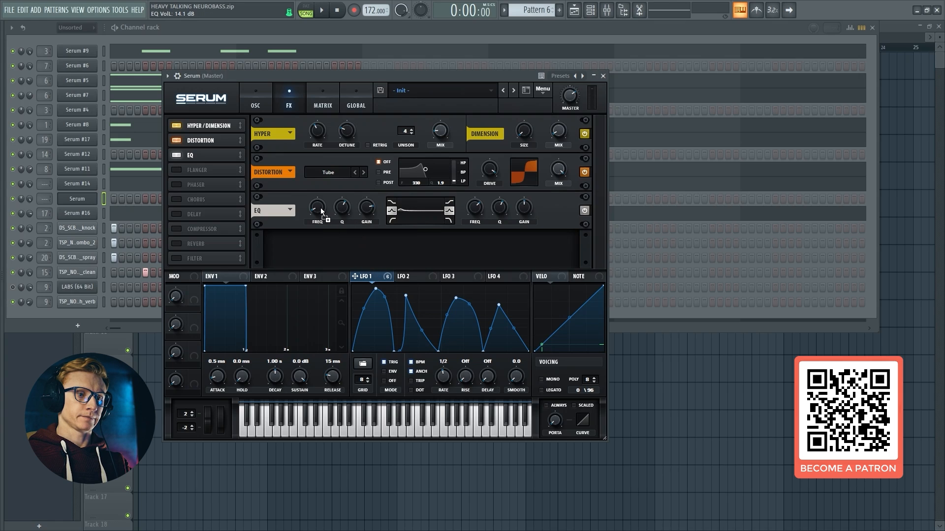
Step: Modulate the EQ's low and high band frequencies with LFO 1, and set the high band's gain to 5.9 dB
left_click_drag(320, 208, 312, 199)
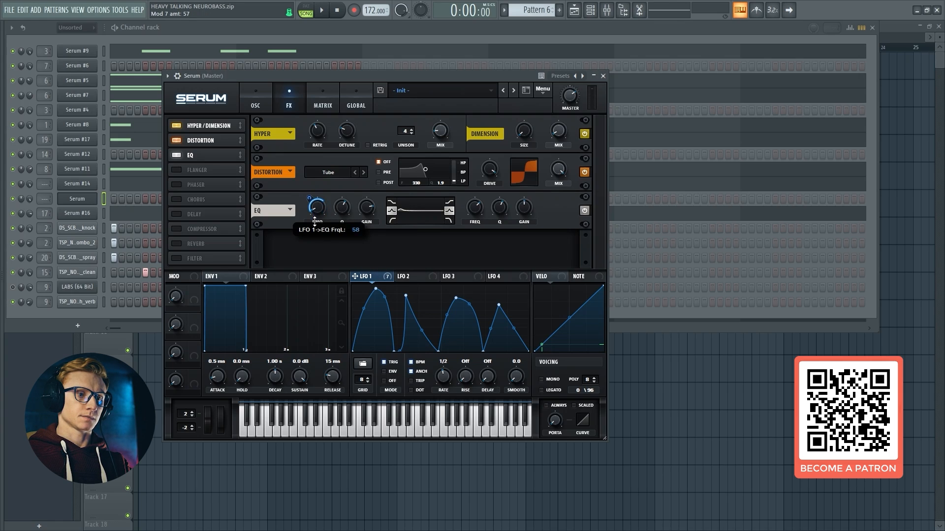
left_click_drag(317, 231, 317, 231)
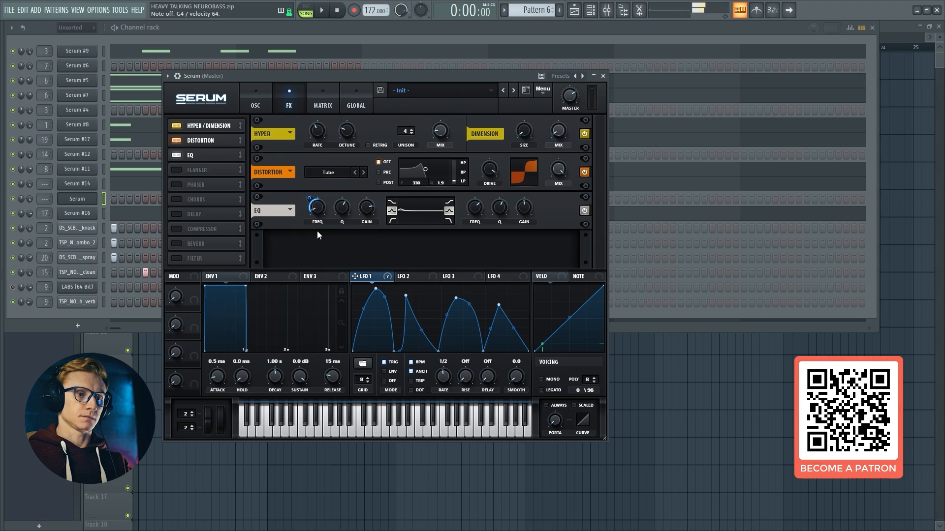
mouse_move(474, 211)
left_mouse_down()
mouse_move(483, 188)
mouse_move(477, 199)
left_mouse_up()
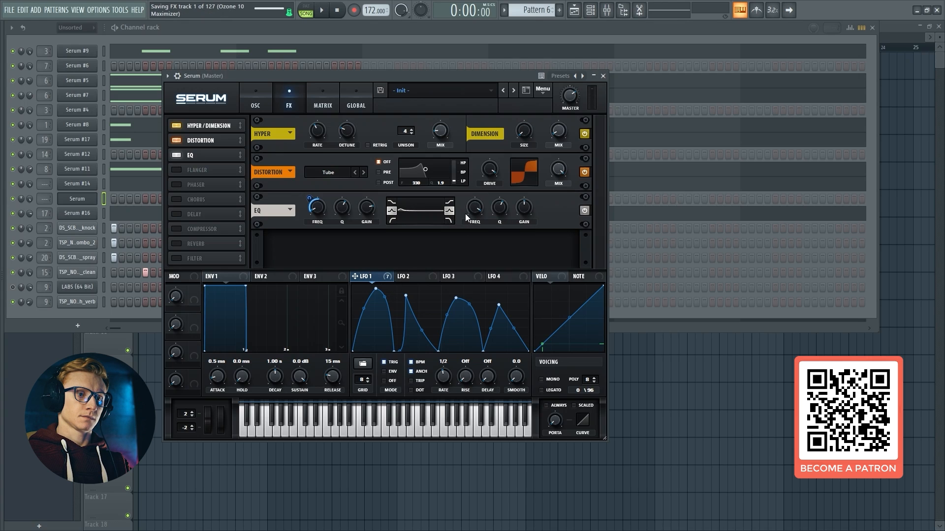
left_click_drag(378, 277, 528, 203)
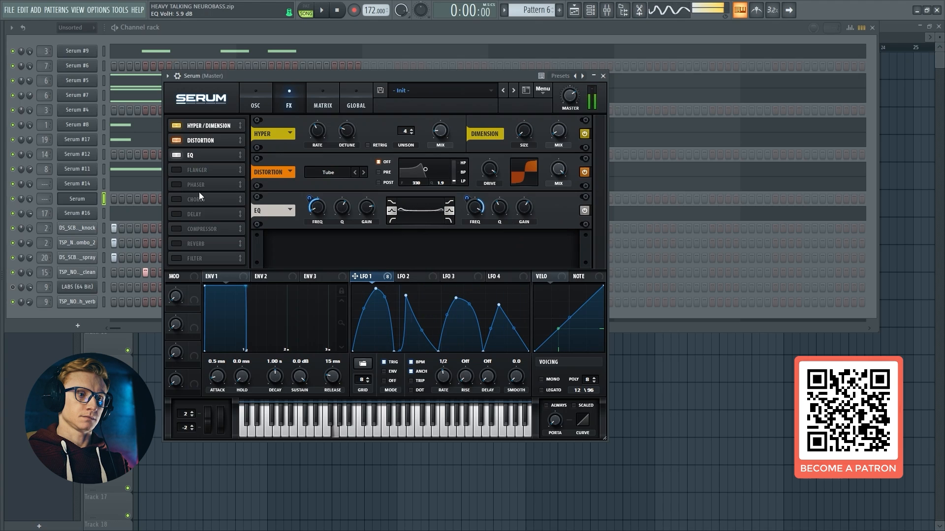
Step: Compare the bass sound with the EQ effect bypassed and enabled
left_click(175, 154)
left_click(175, 154)
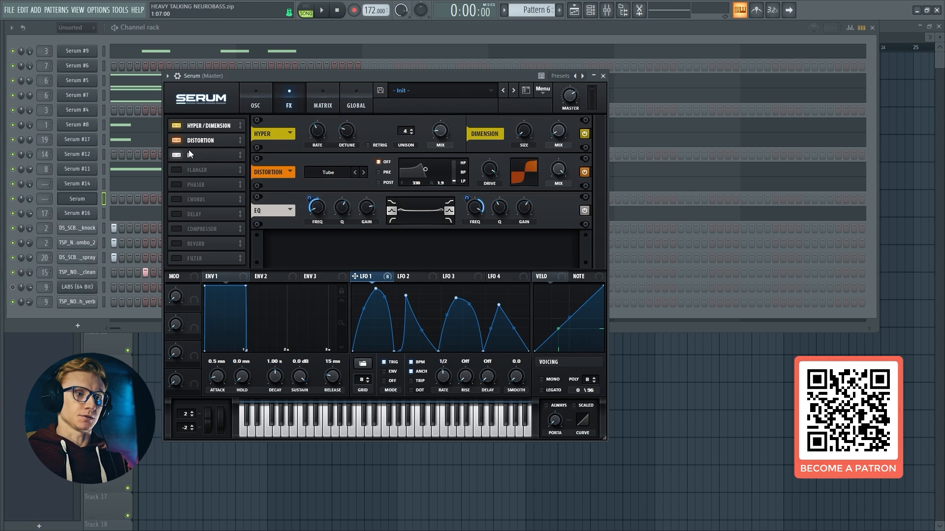
left_click(176, 155)
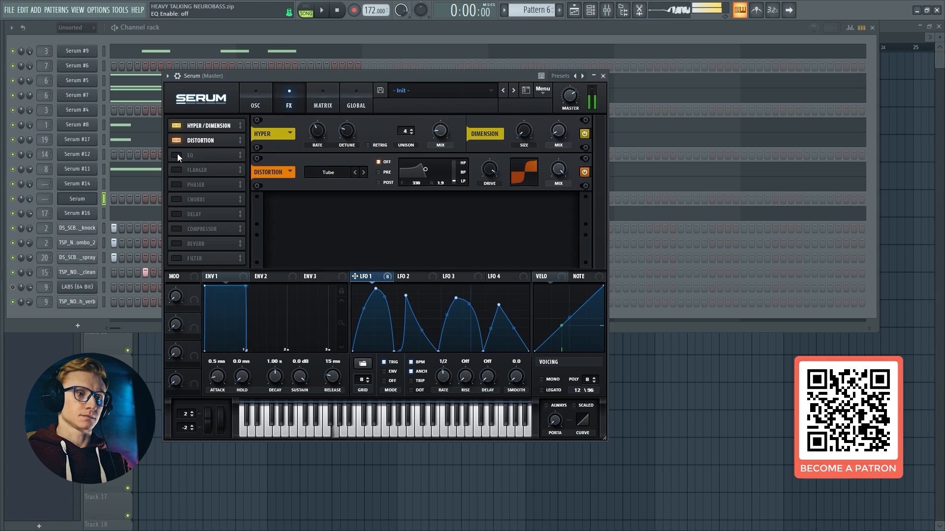
left_click(177, 155)
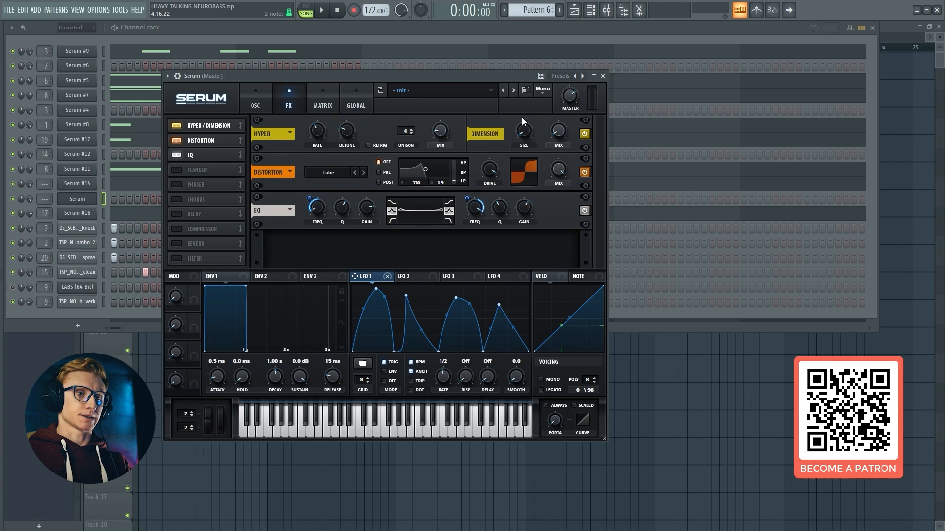
Step: Add a multiband compressor after the EQ with 9.6 dB gain, a reduced high band and the mid band at 154%
left_click(175, 228)
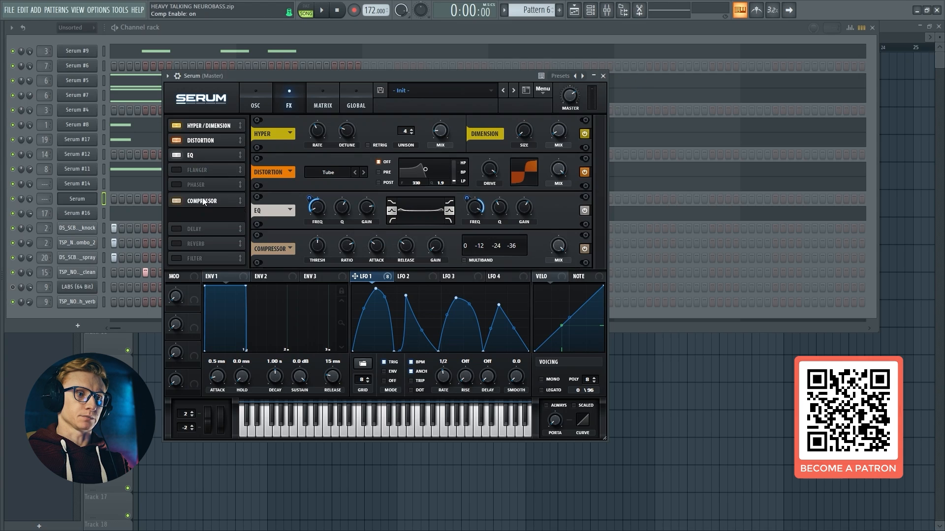
left_click(465, 259)
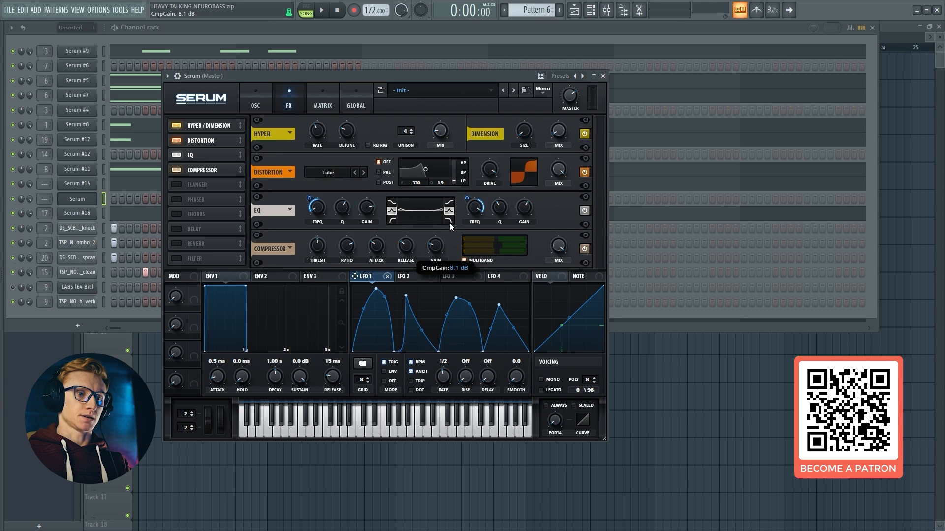
left_click_drag(450, 223, 450, 220)
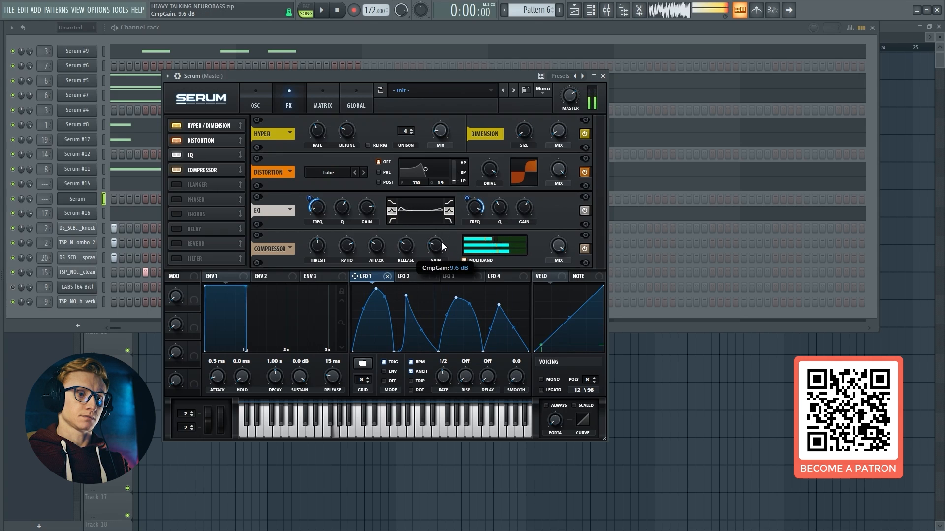
left_click(503, 239)
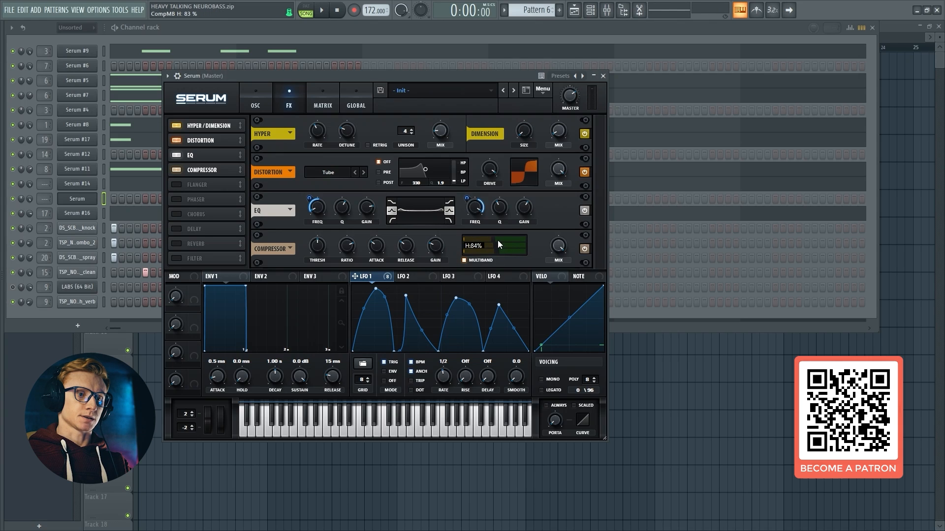
left_click_drag(498, 241, 521, 247)
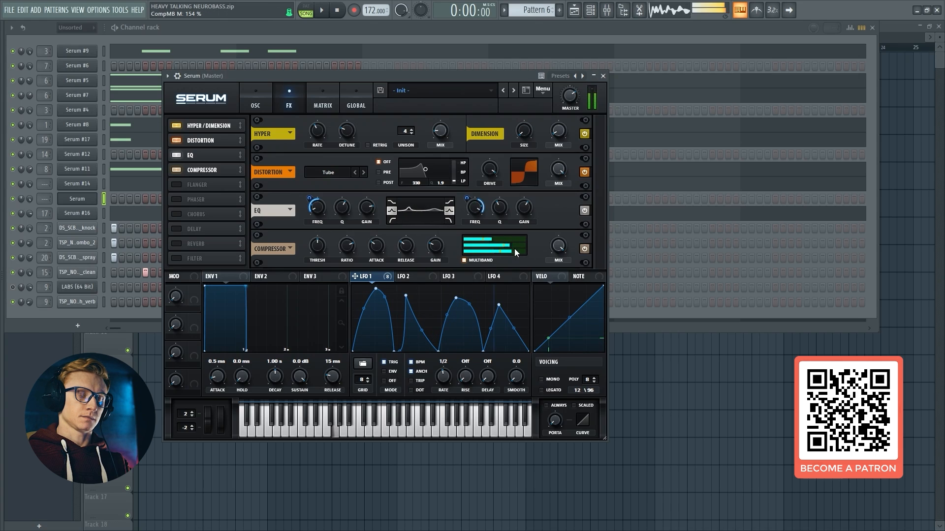
Step: Enable the Flanger effect after the compressor and set its mix to 31%
left_click(179, 182)
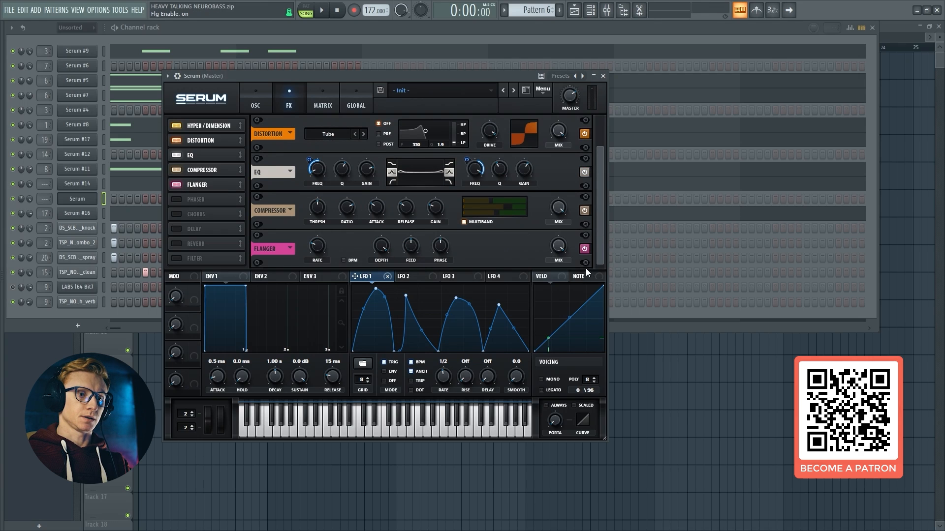
left_click_drag(561, 251, 564, 257)
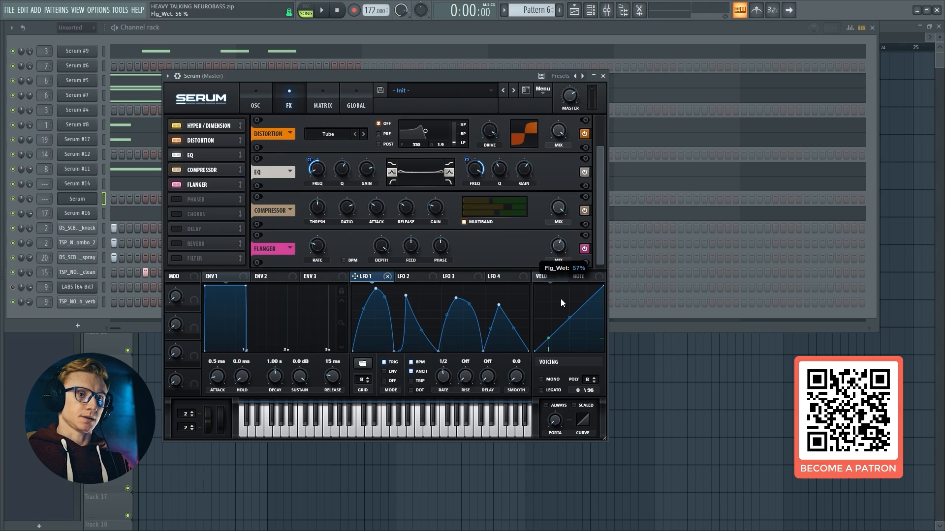
left_click_drag(561, 325, 562, 327)
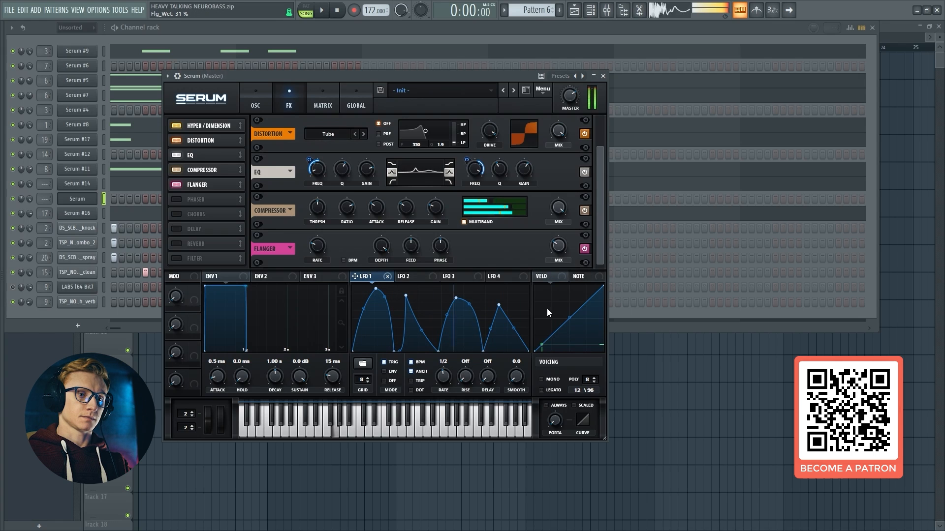
Step: Enable the Phaser with a reduced mix, and add a Chorus with its mix at 29% and its depth lowered
left_click(179, 198)
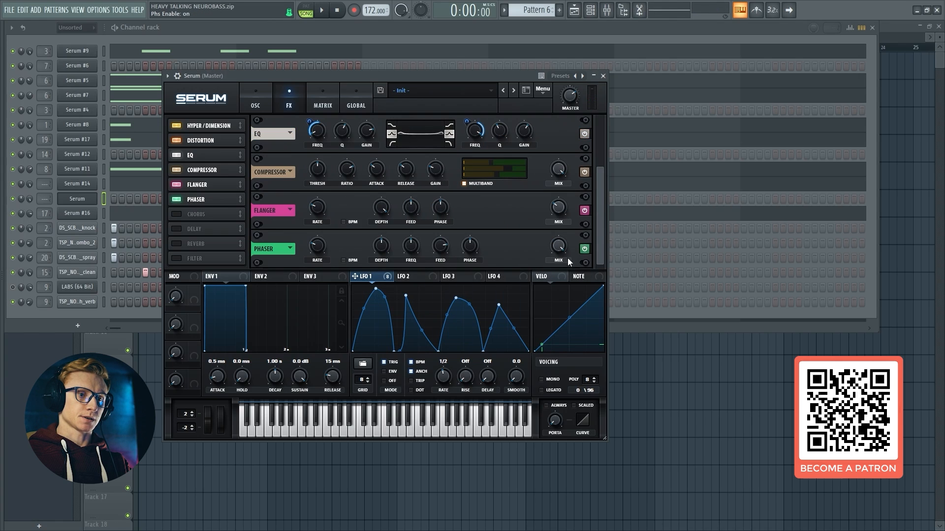
left_click_drag(555, 281, 553, 299)
left_click(179, 211)
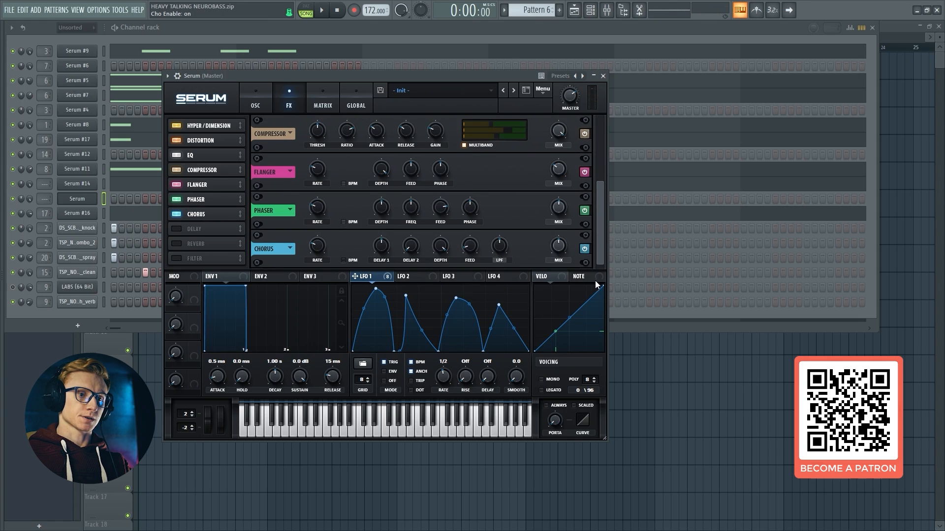
left_click_drag(555, 249, 566, 283)
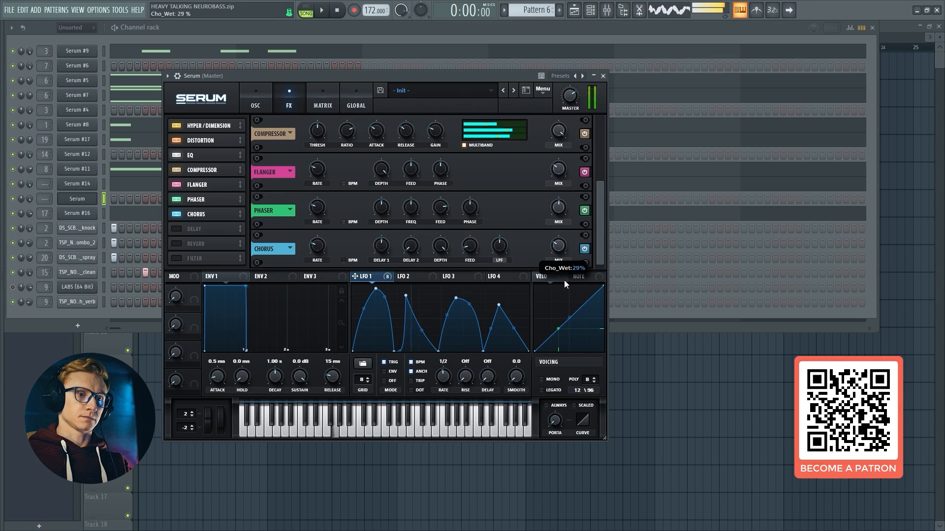
left_click_drag(439, 249, 440, 285)
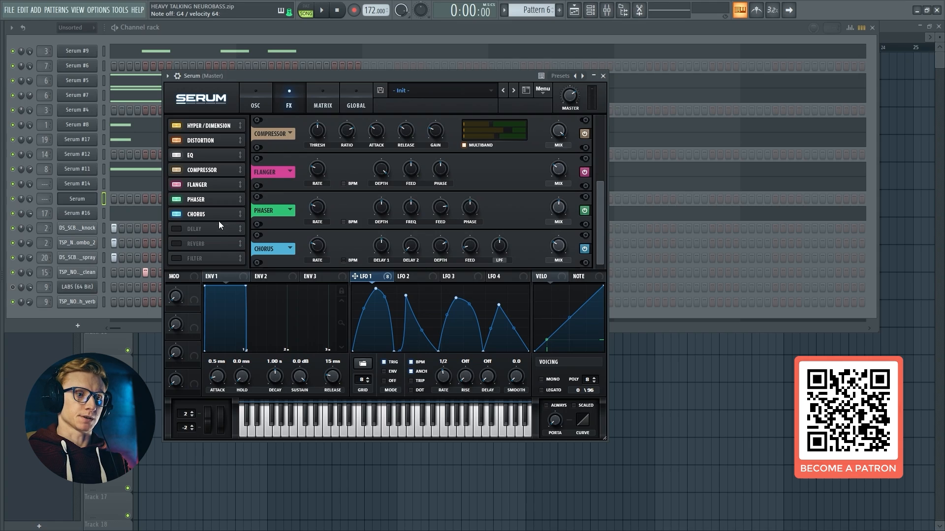
Step: Enable the Delay without tempo sync and set its left time to 11.31 ms and right time to 12.64 ms
left_click(181, 231)
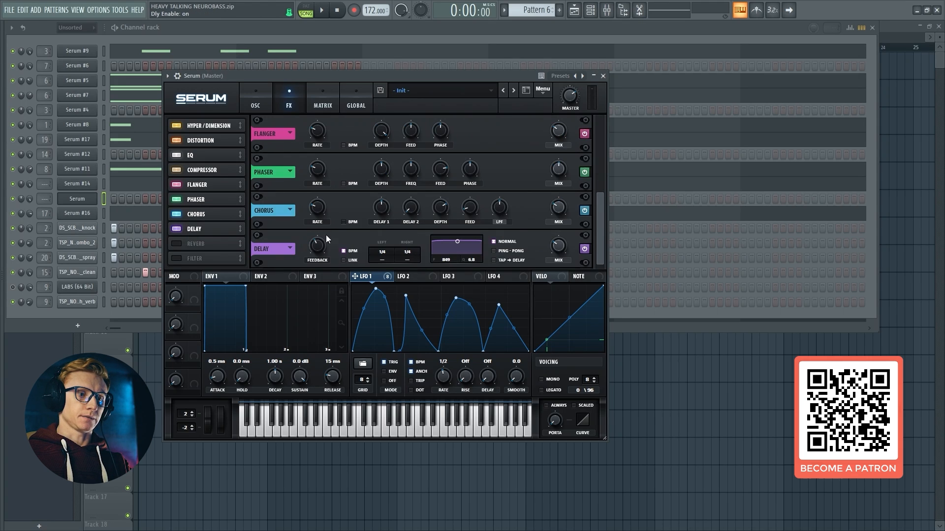
left_click(346, 250)
left_click_drag(386, 253, 389, 273)
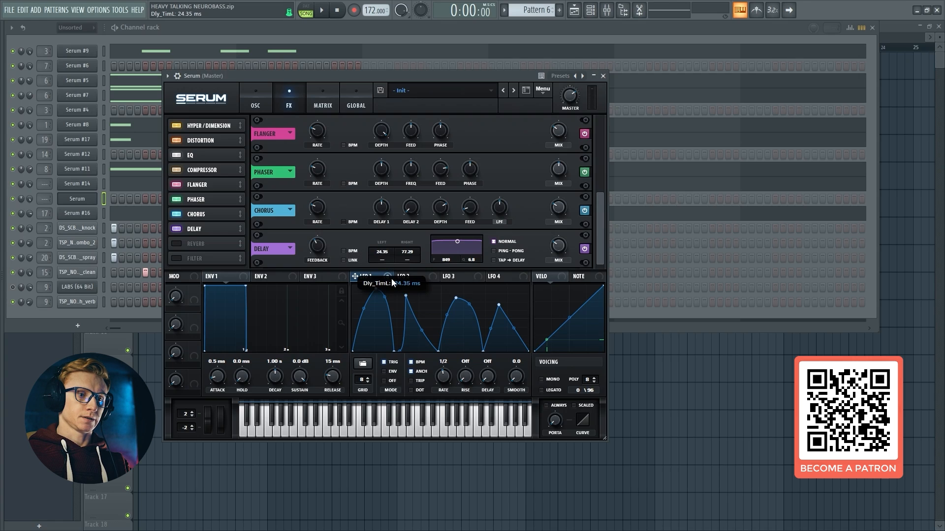
left_click_drag(394, 285, 394, 294)
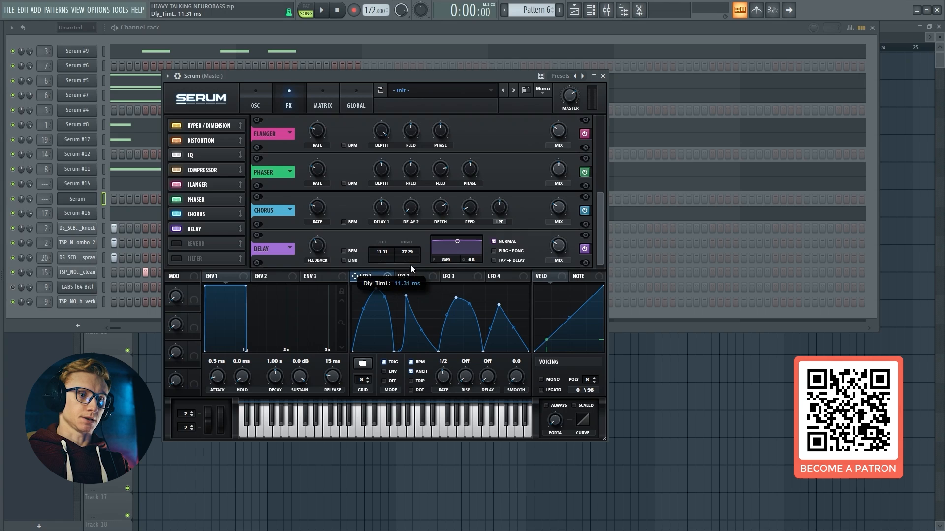
left_click_drag(408, 251, 411, 287)
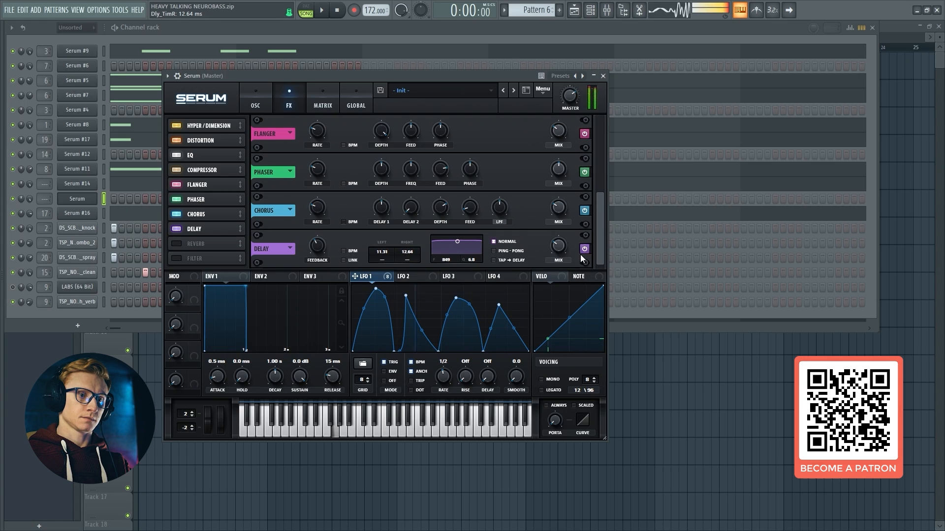
Step: Switch the Delay to ping-pong mode, set its filter Q to 0.8 and its mix to 31%
left_click(495, 251)
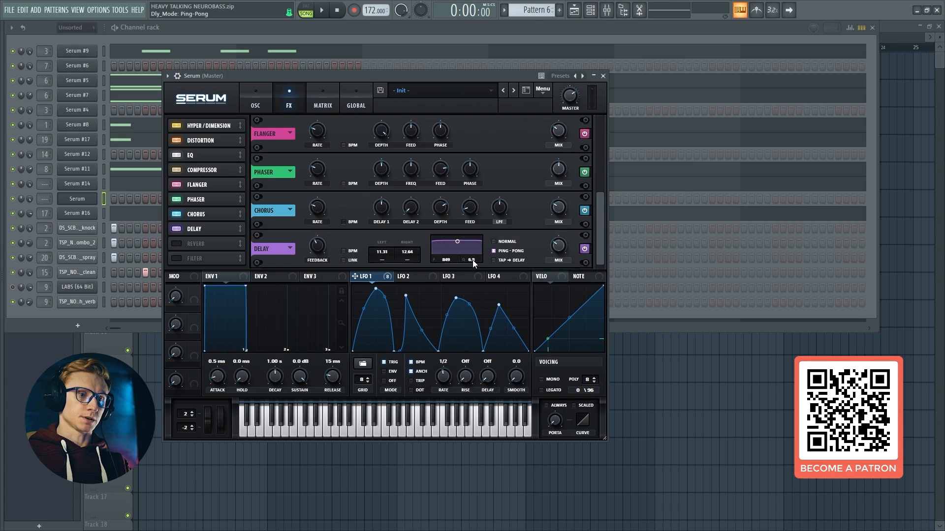
mouse_move(472, 260)
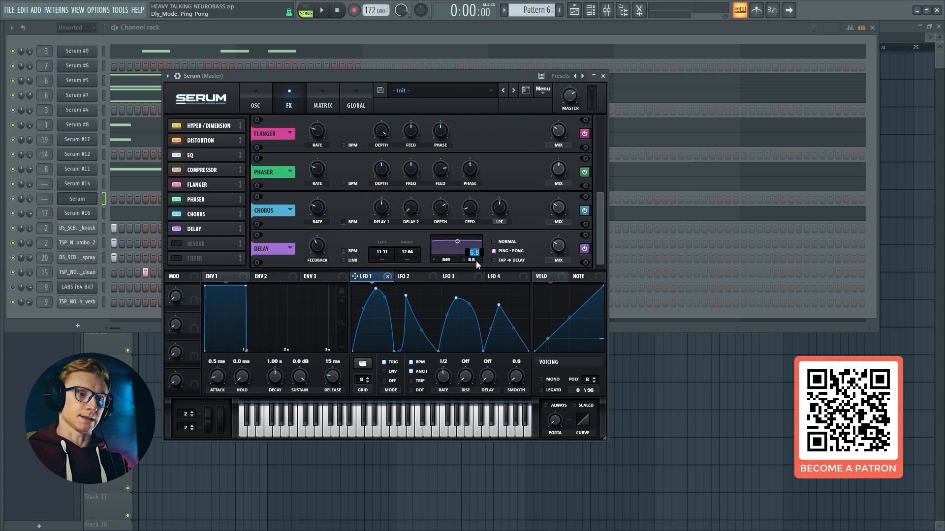
type("0")
key("Return")
mouse_move(557, 250)
left_mouse_down()
mouse_move(574, 203)
mouse_move(562, 250)
left_mouse_up()
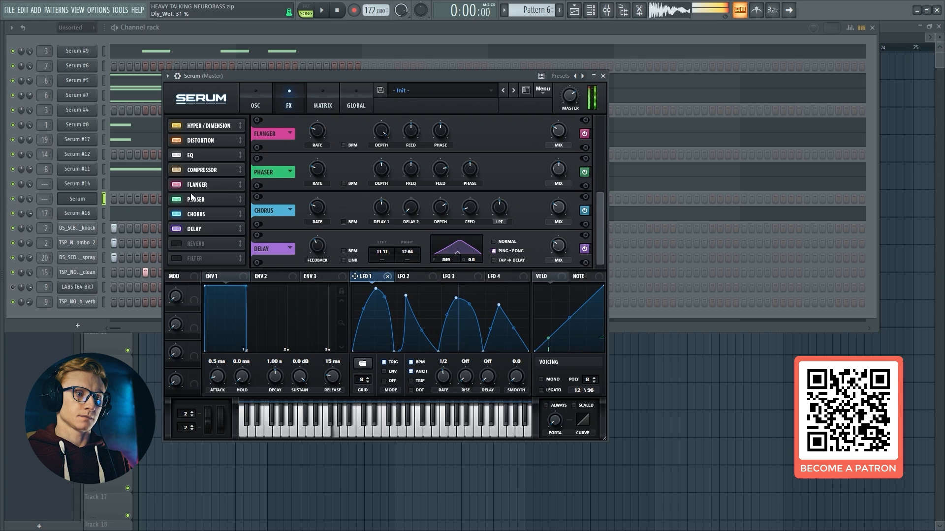
Step: Set the unison width of both oscillators to 0 in the global settings
left_click(354, 95)
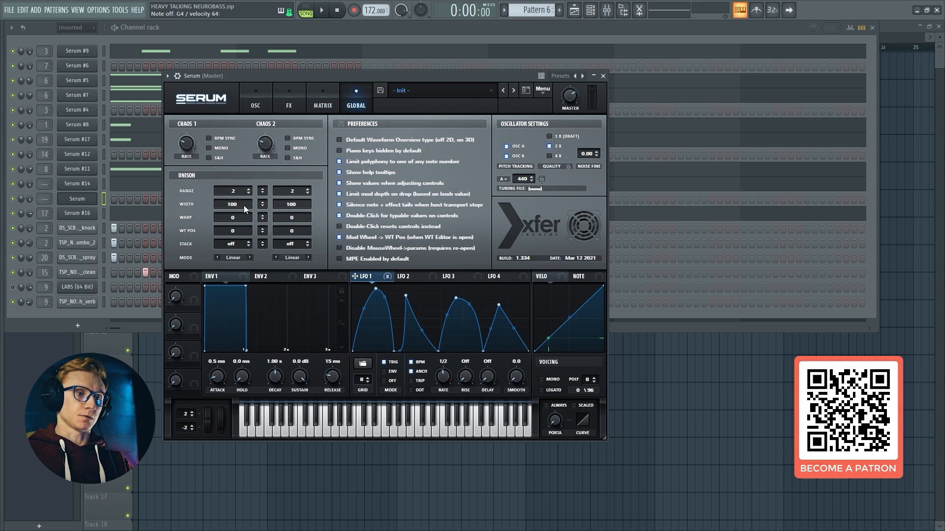
left_click_drag(233, 206, 239, 267)
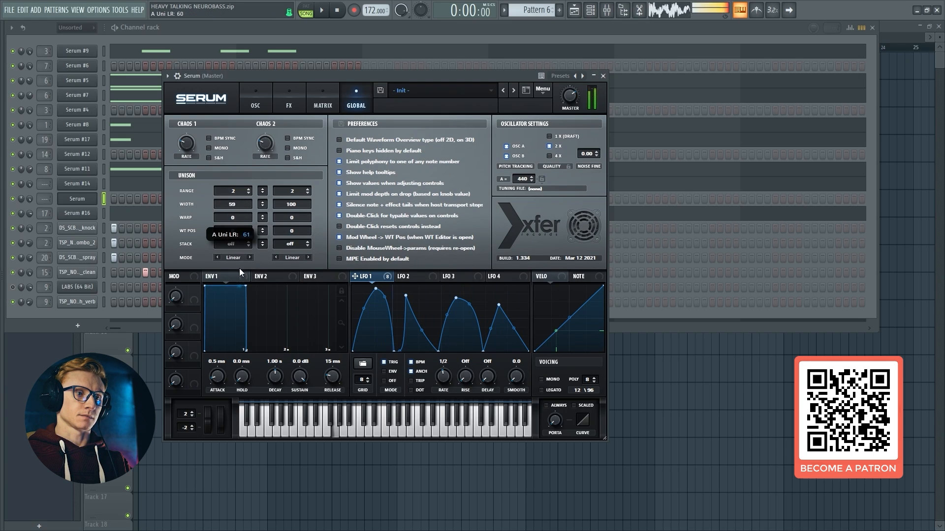
left_click_drag(286, 206, 285, 354)
left_click_drag(234, 206, 240, 291)
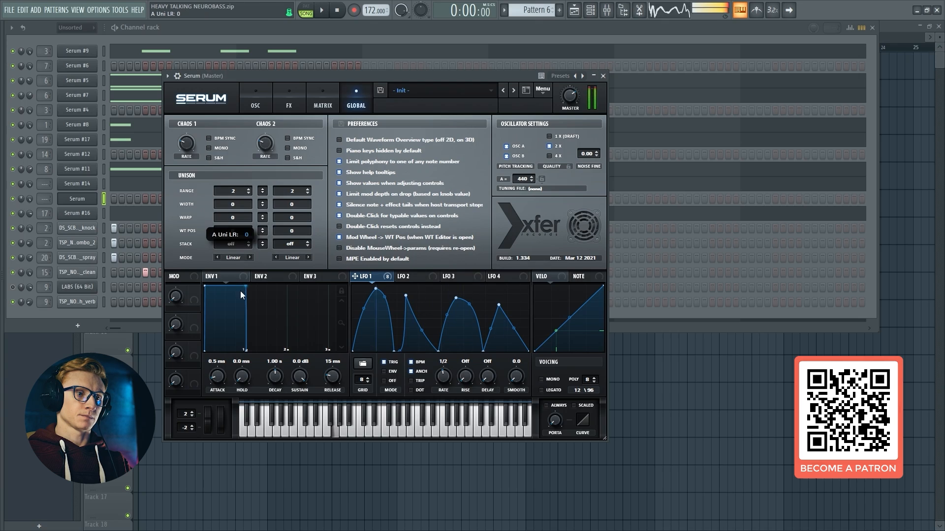
Step: Route the Serum bass channel to mixer insert 16
left_click(250, 97)
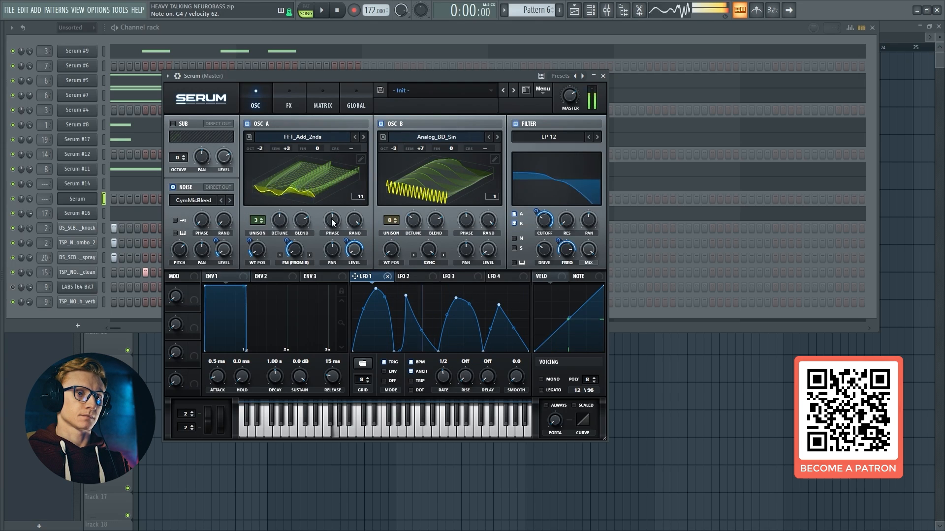
left_click(606, 10)
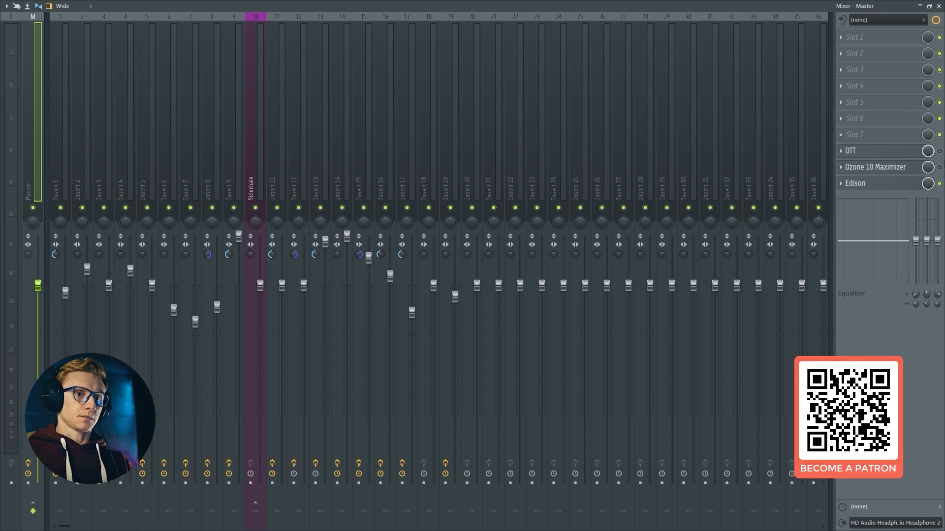
left_click(392, 77)
left_click(939, 6)
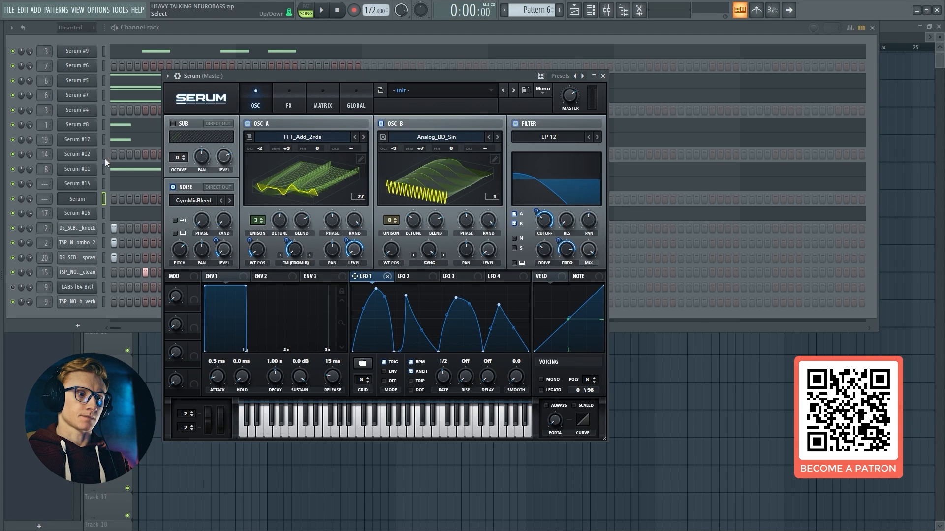
left_click(45, 199)
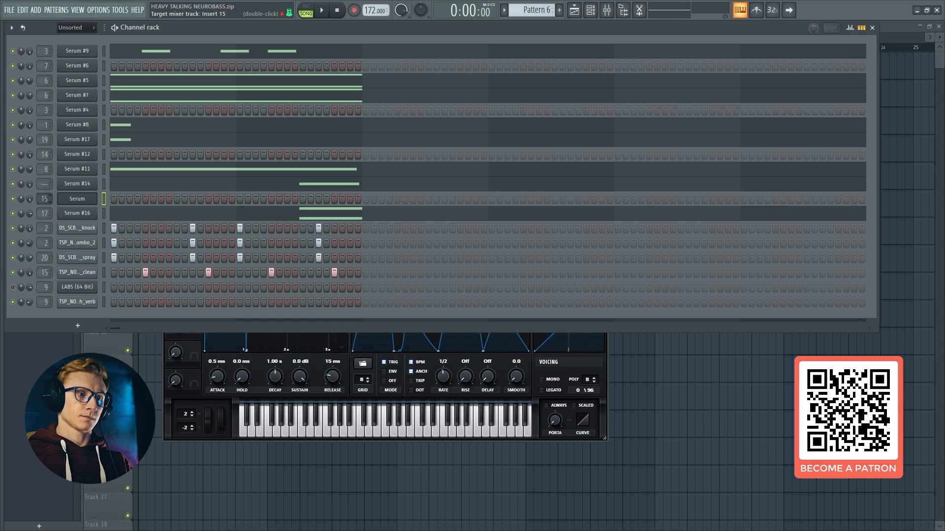
key("b")
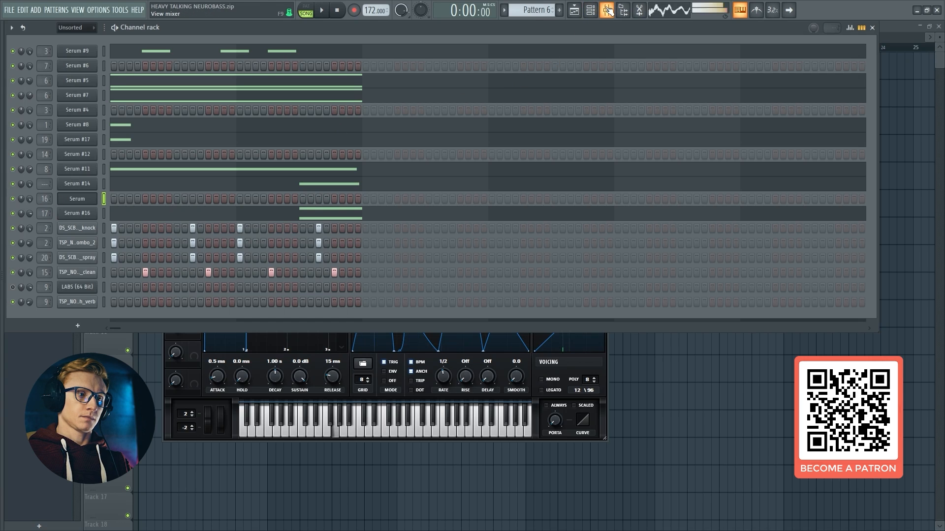
Step: Bring the Serum instrument back up and raise its master volume
left_click(164, 336)
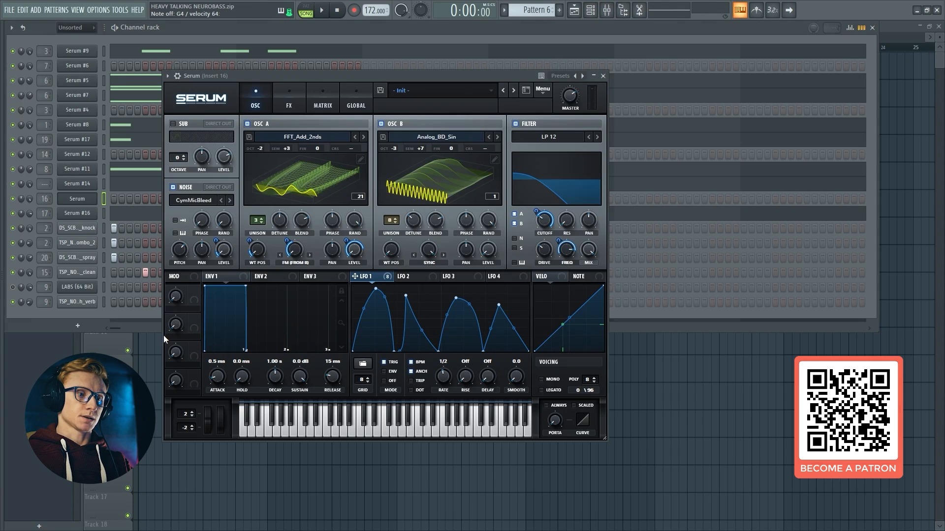
left_click(568, 98)
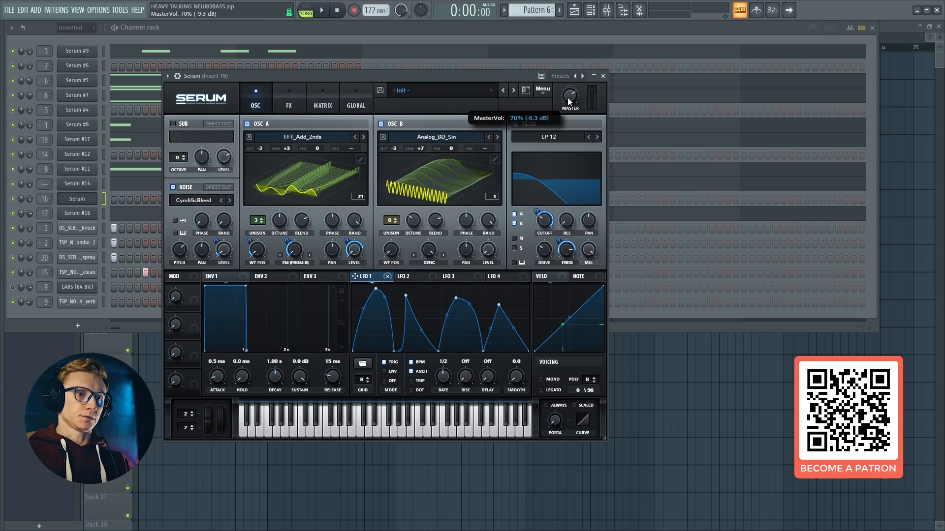
scroll(571, 100, "up", 3)
left_click_drag(572, 106, 579, 77)
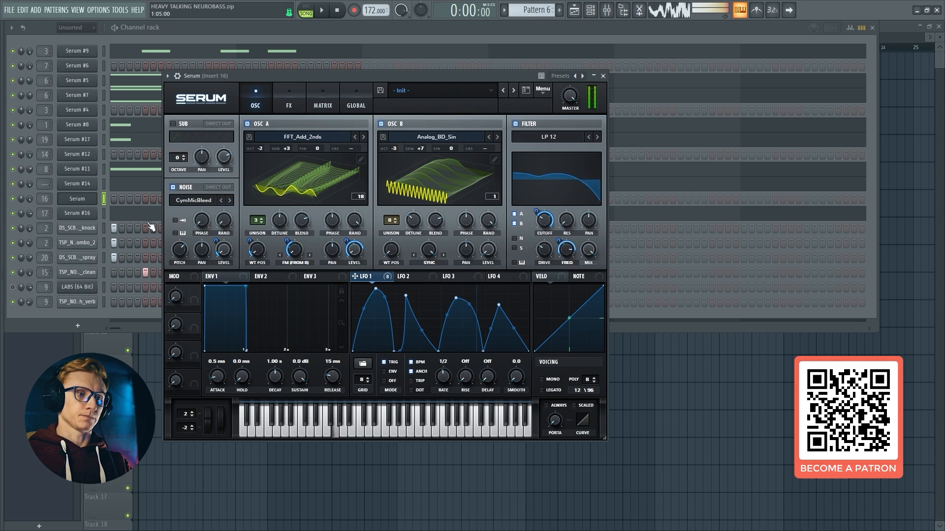
Step: Open the OTT compressor on mixer insert 16 and examine its depth, band and upward/downward settings
left_click(103, 199)
key("F9")
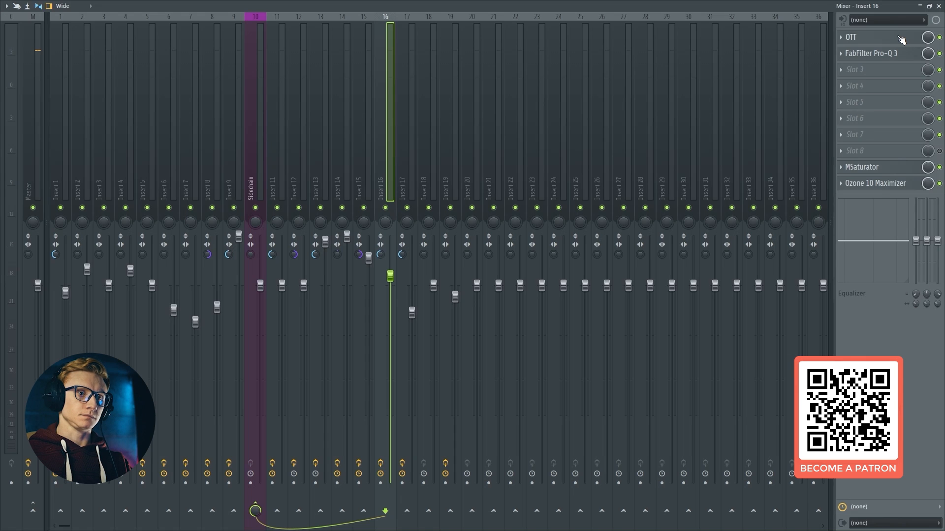
left_click(937, 6)
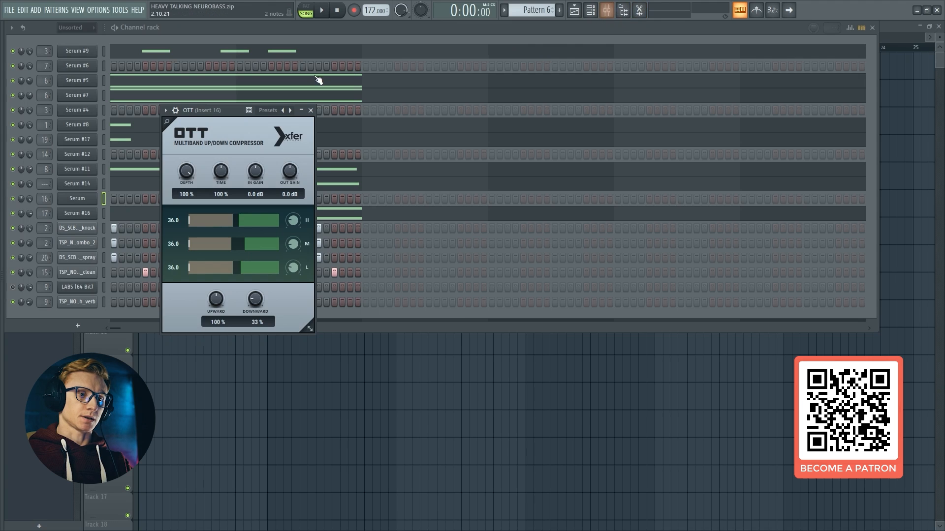
left_click_drag(228, 110, 365, 140)
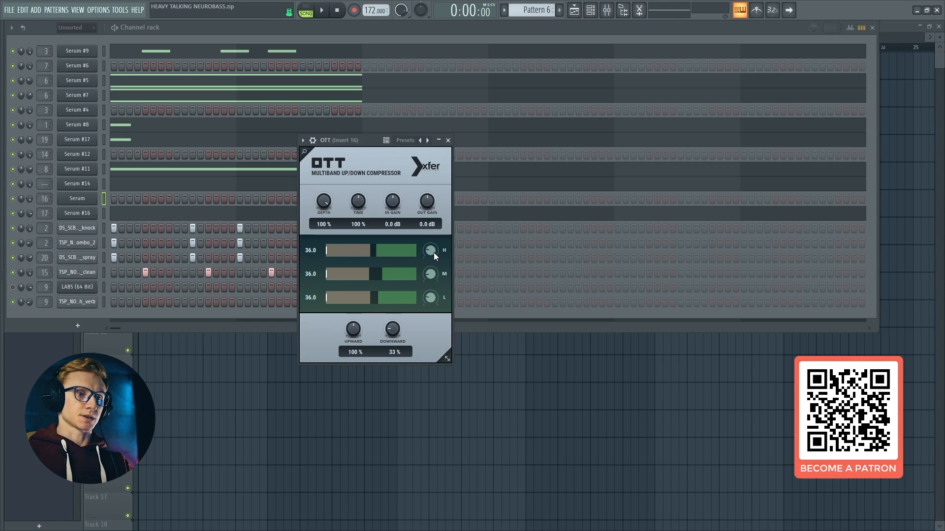
left_click(448, 141)
Step: In FabFilter Pro-Q 3 on insert 16, shift the deep low cut to a shallower dip near 120 Hz and the lowest band below 20 Hz
left_click(607, 10)
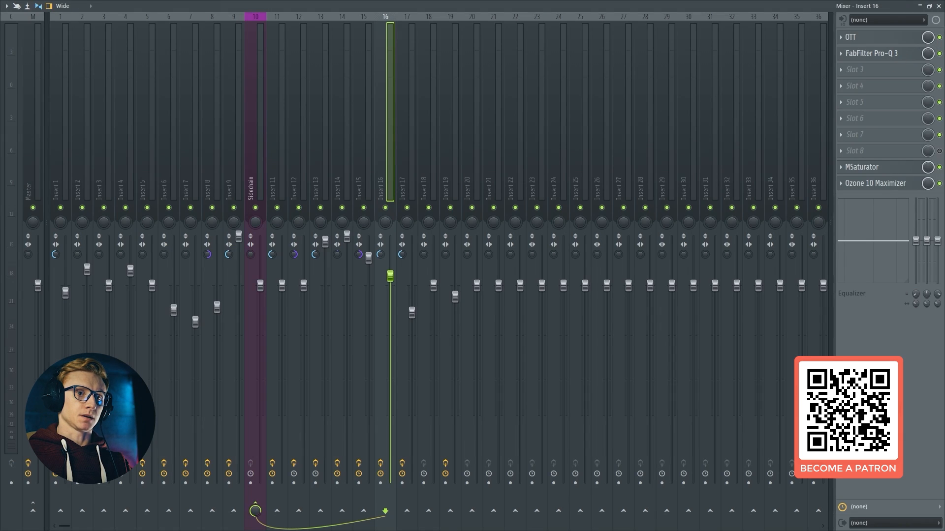
key("space")
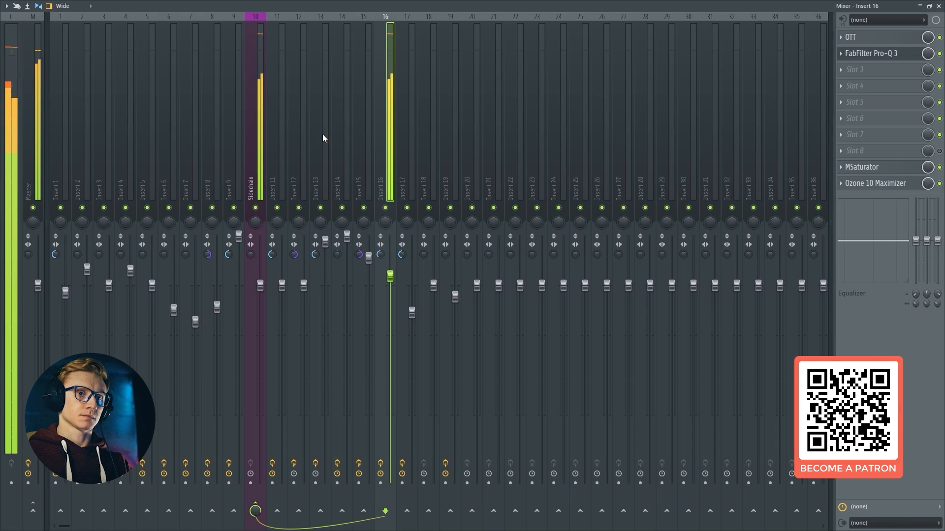
left_click(938, 6)
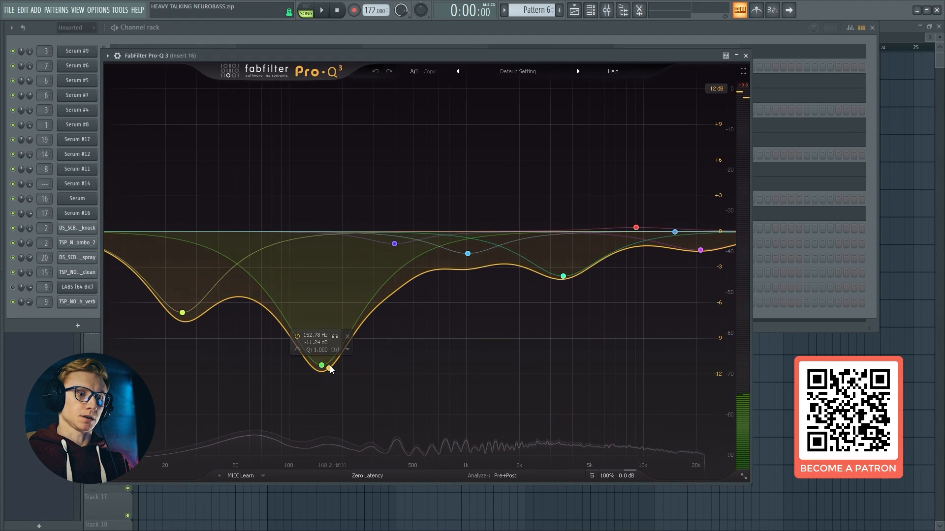
left_click_drag(321, 366, 301, 338)
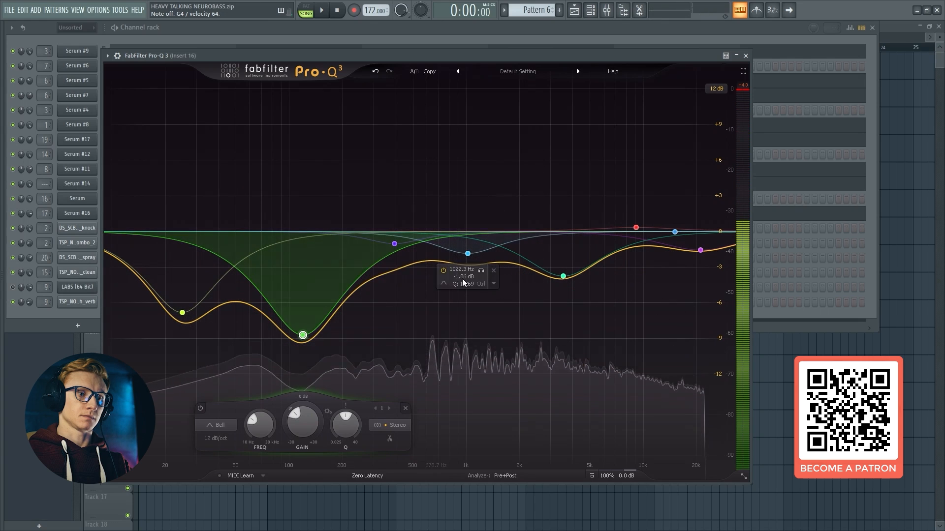
left_click_drag(183, 312, 161, 316)
Step: Deepen the upper-mid EQ cut to -4.22 dB at 3426.7 Hz and close the equalizer
left_click(563, 276)
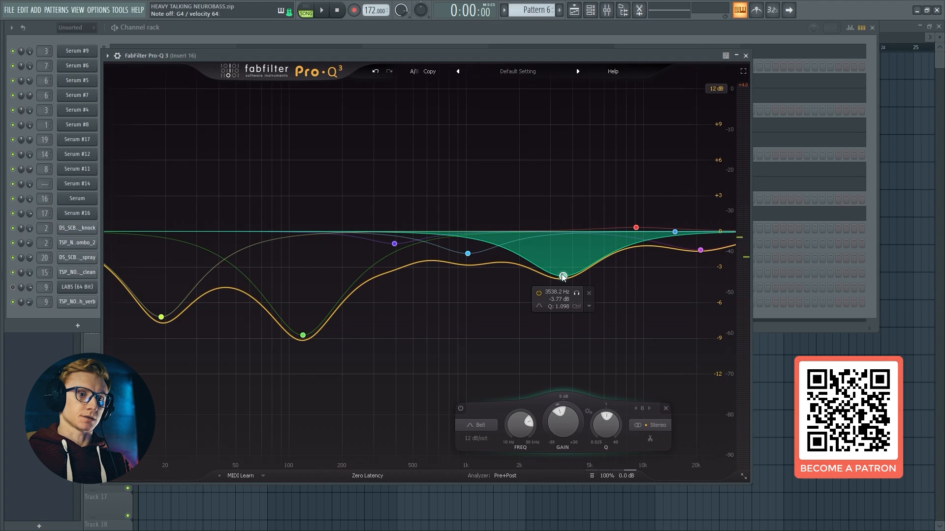
mouse_move(563, 276)
left_mouse_down()
mouse_move(554, 170)
mouse_move(566, 154)
mouse_move(560, 285)
left_mouse_up()
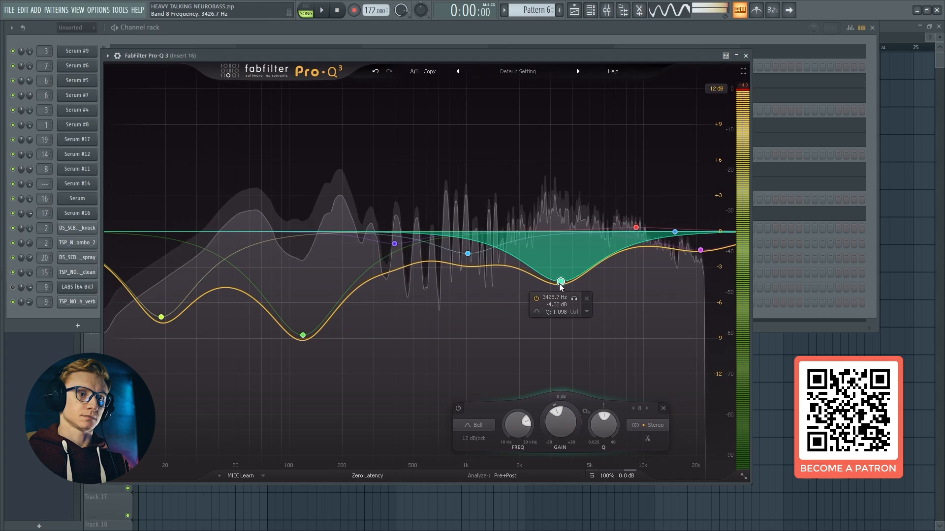
left_click(747, 56)
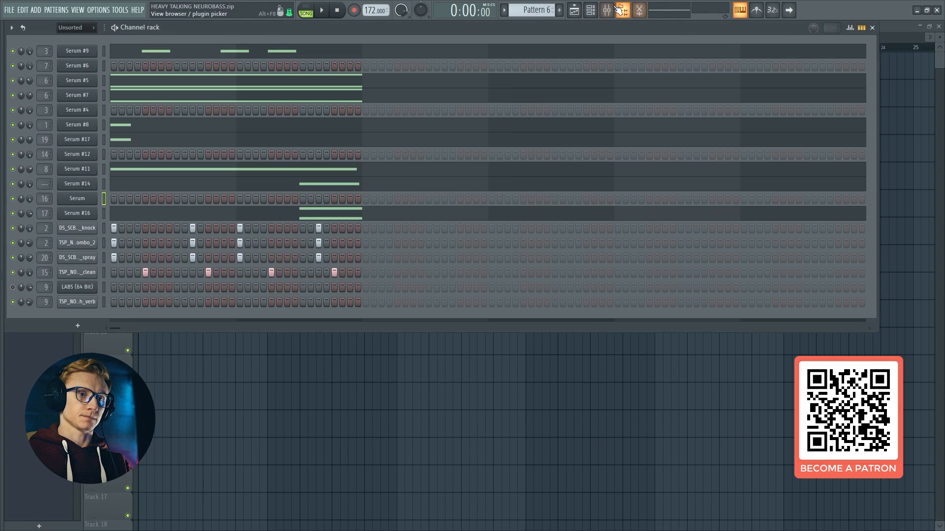
Step: Open MSaturator on mixer insert 16, examine its dry/wet amount, saturation mode and clipping settings, and close it
left_click(606, 10)
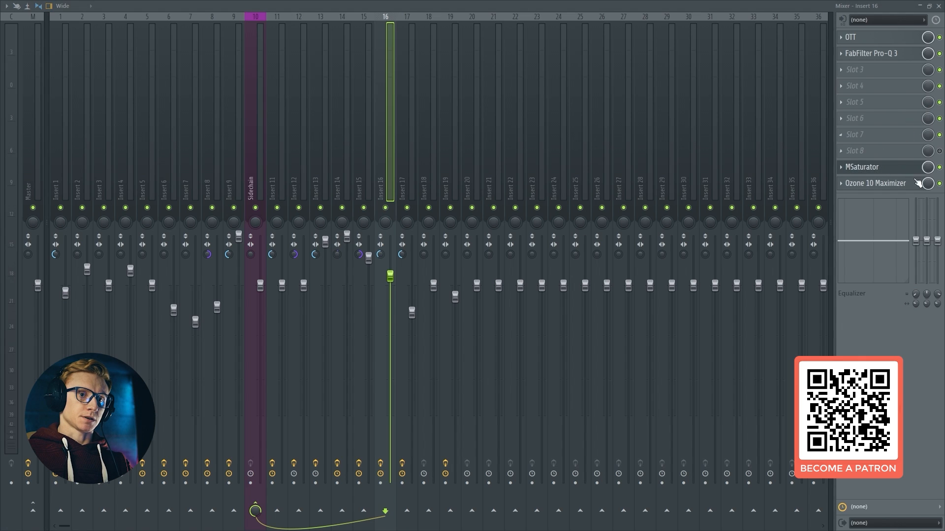
key("space")
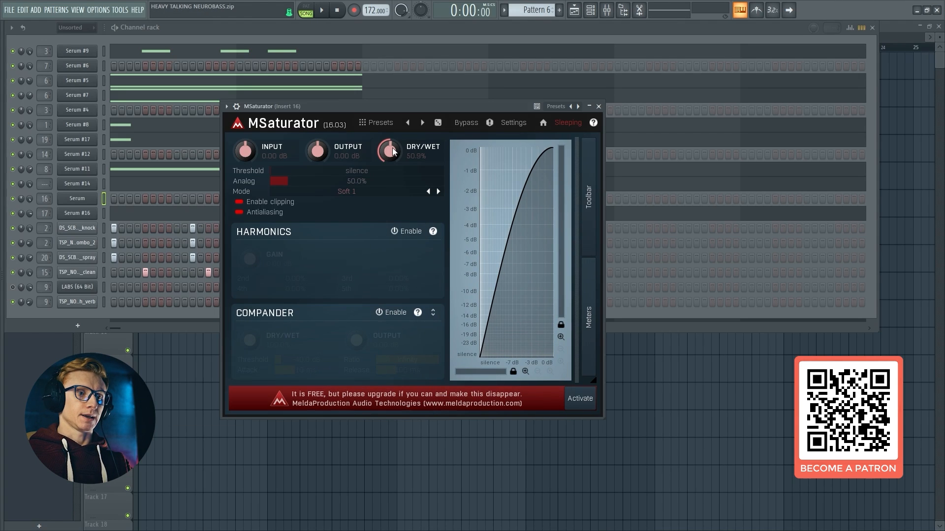
double_click(391, 147)
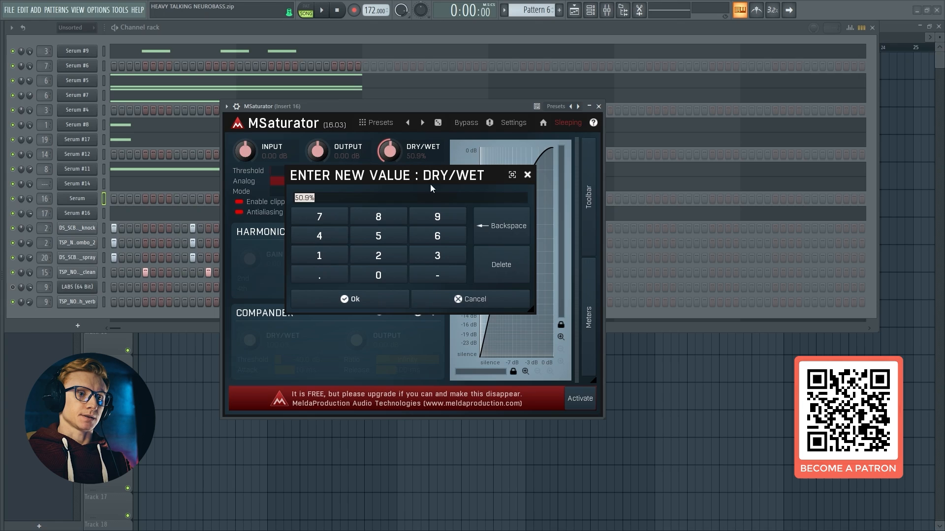
left_click(527, 175)
left_click(600, 108)
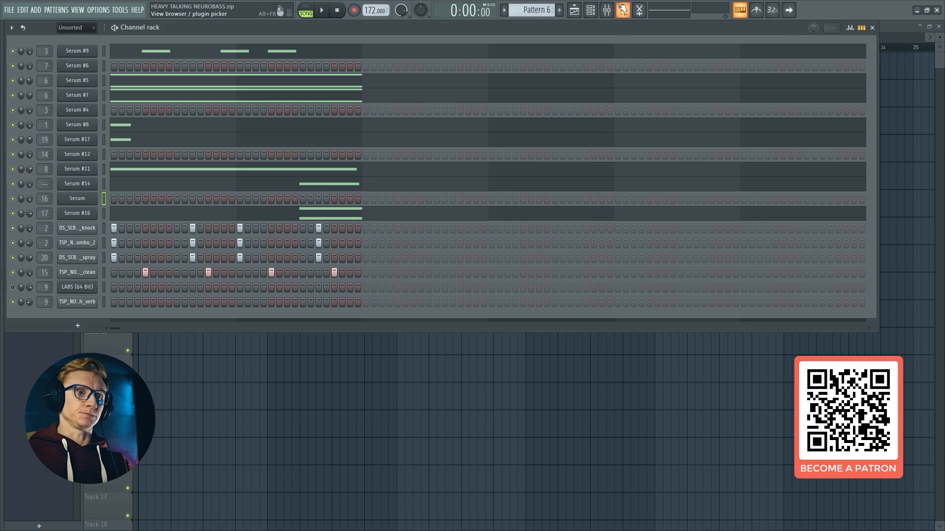
left_click(606, 10)
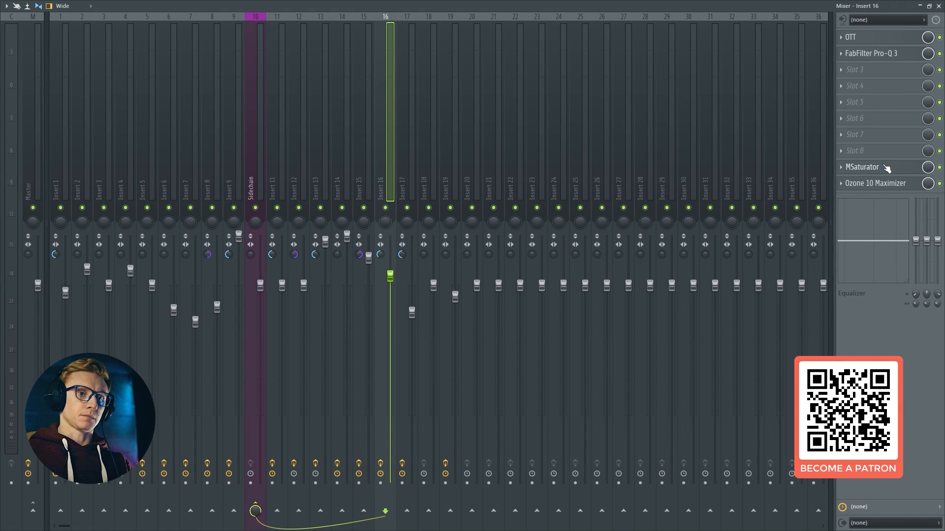
left_click(939, 6)
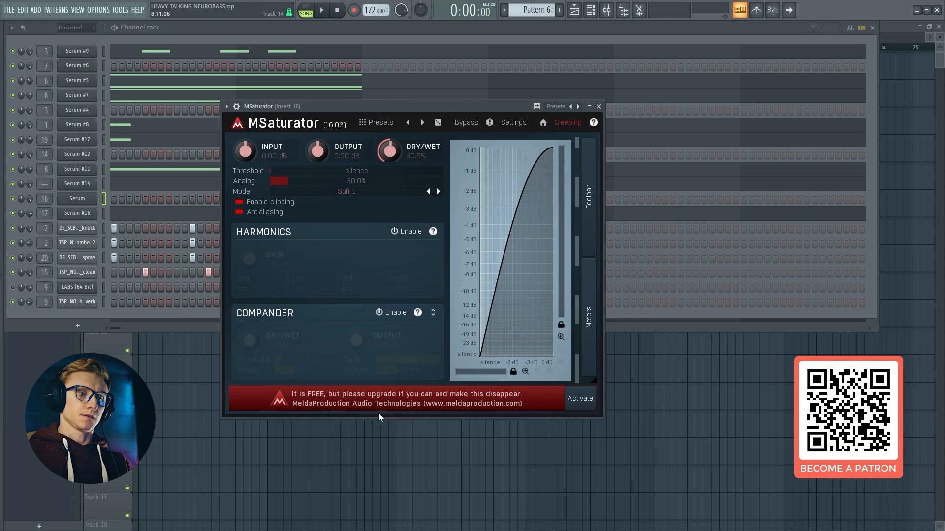
left_click(598, 106)
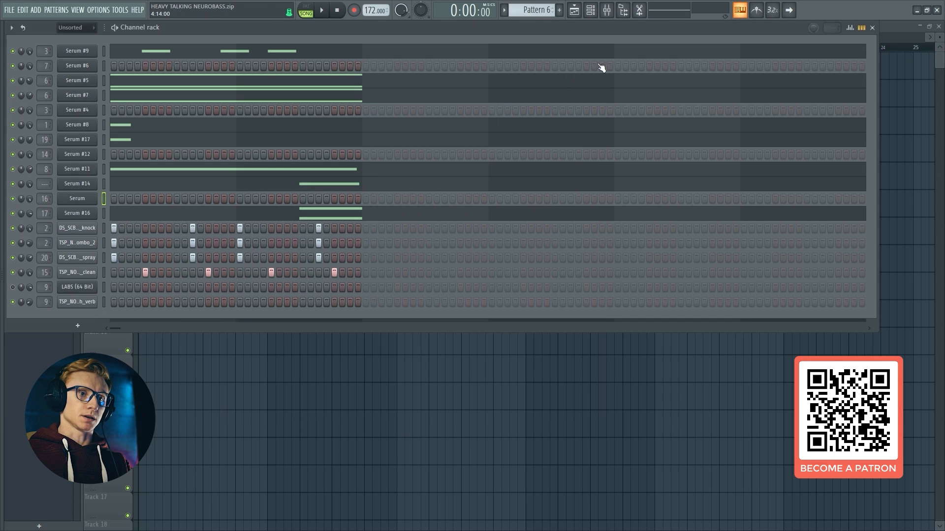
Step: Open the Ozone 10 Maximizer on insert 16 and examine its threshold, ceiling, IRC mode and character settings while playing notes
left_click(607, 10)
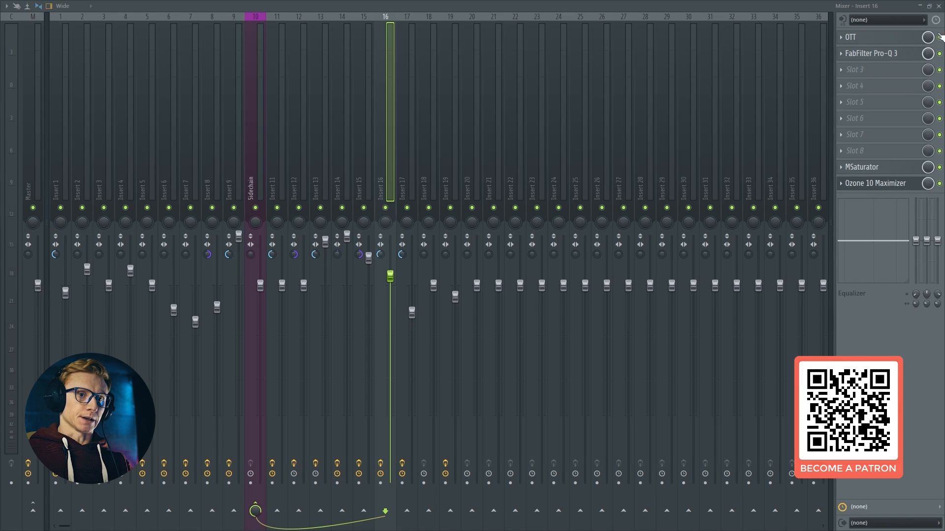
left_click(938, 6)
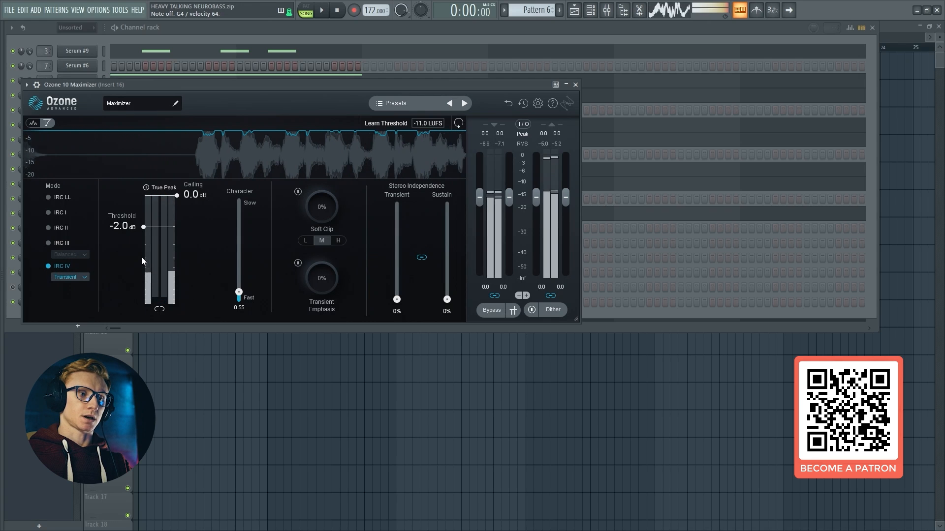
left_click(598, 28)
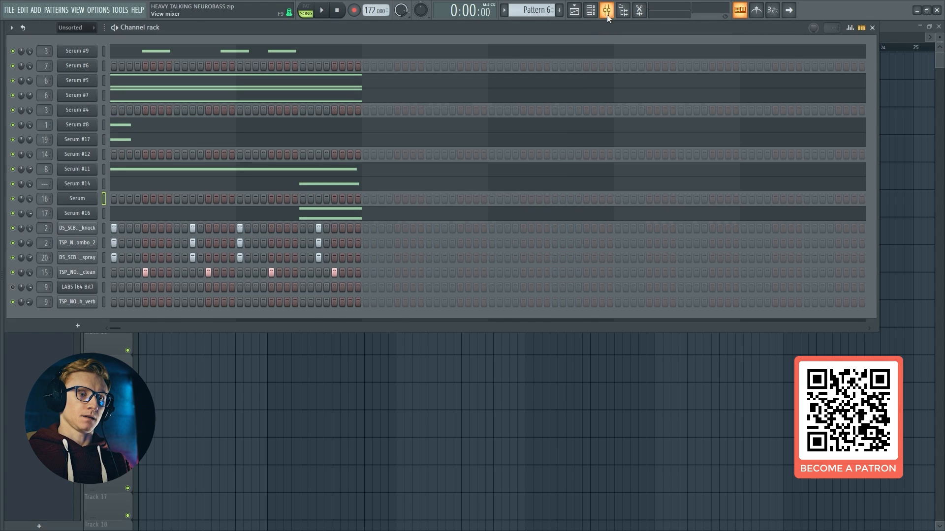
Step: Try the stereo separation of mixer insert 16 in both directions
left_click(607, 11)
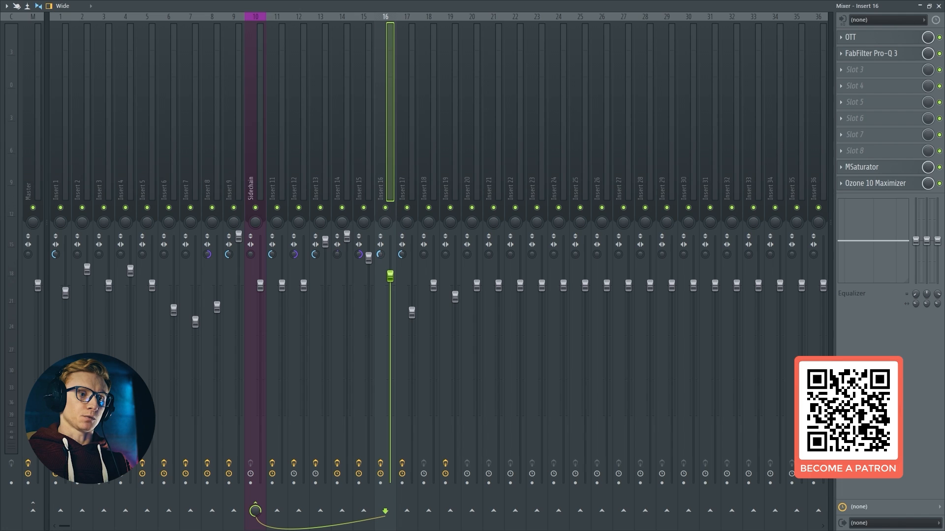
left_click_drag(380, 254, 381, 207)
left_click_drag(380, 255, 380, 290)
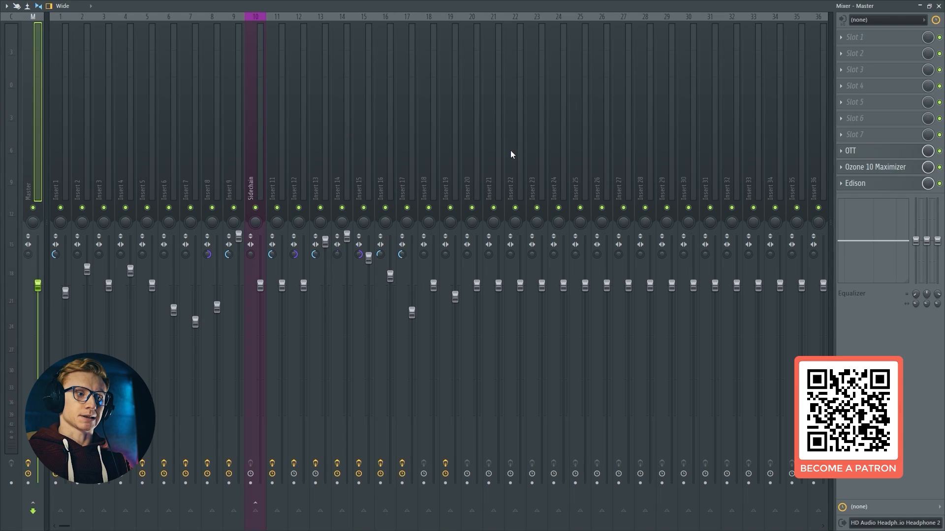
Step: Examine the Ozone 10 Maximizer on the master track, including its threshold, IRC mode and soft clip settings, and close it
key("space")
left_click(939, 168)
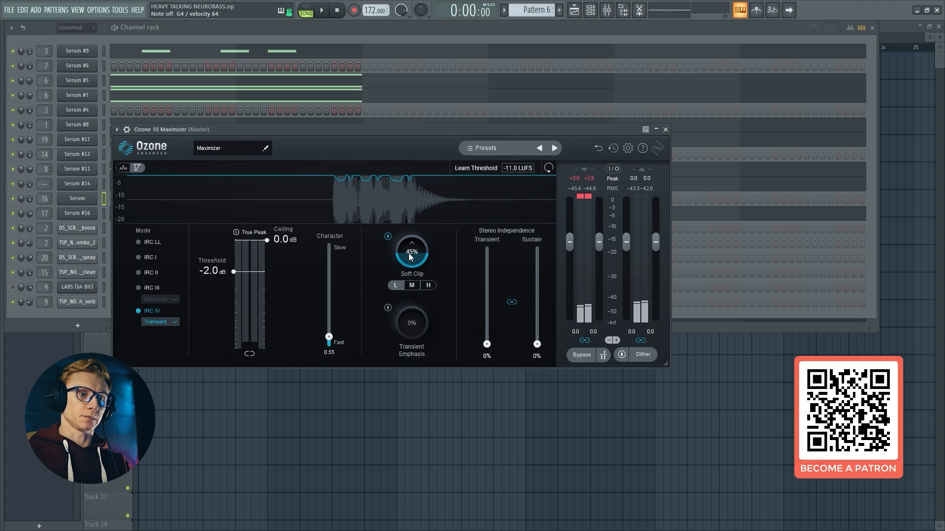
left_click(665, 130)
Step: Examine the master track's OTT depth, band and upward/downward settings, and toggle the effect to compare the sound
left_click(609, 11)
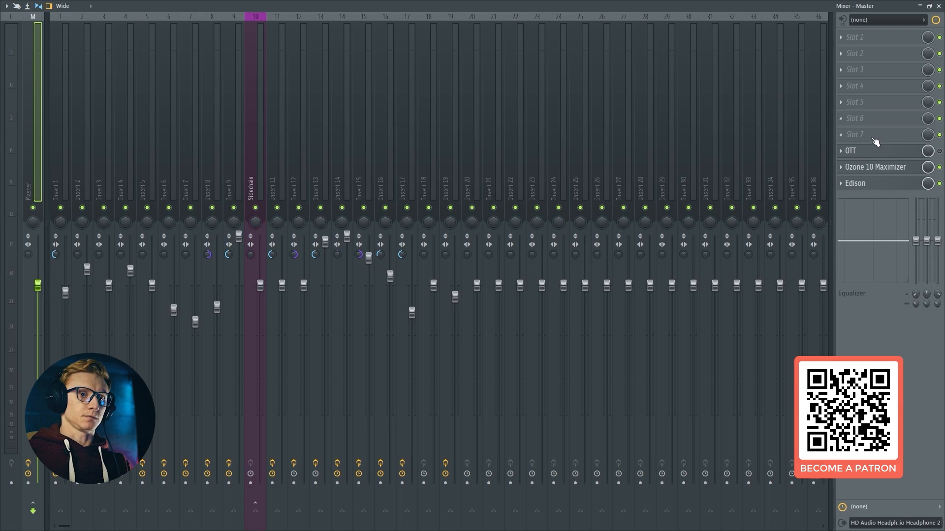
left_click(913, 156)
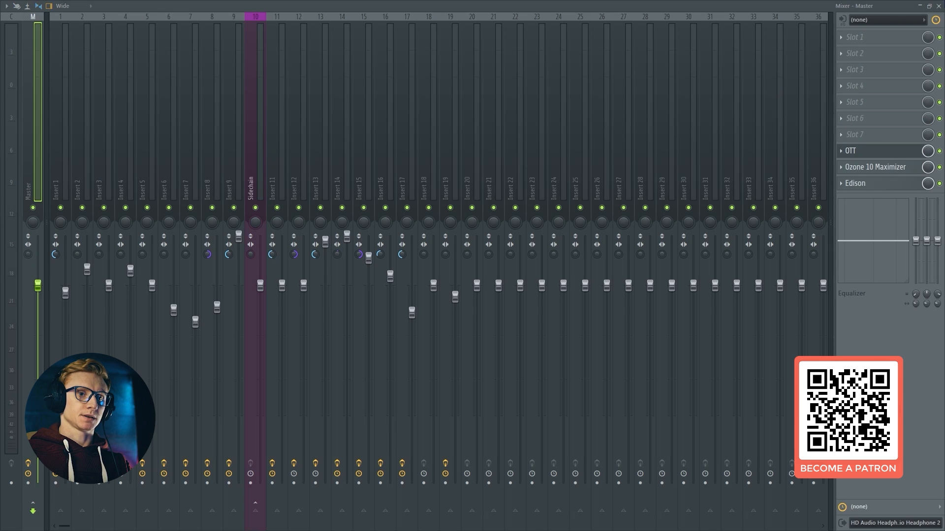
left_click(940, 6)
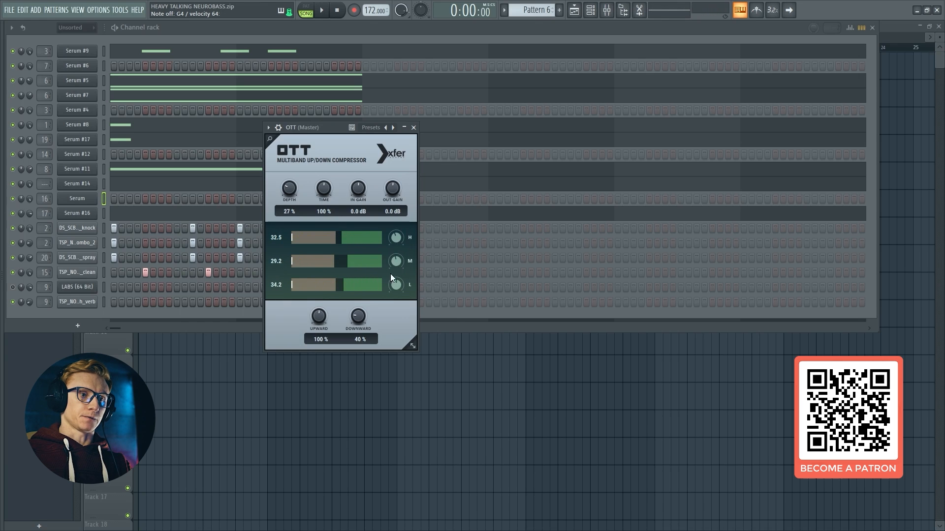
left_click(414, 128)
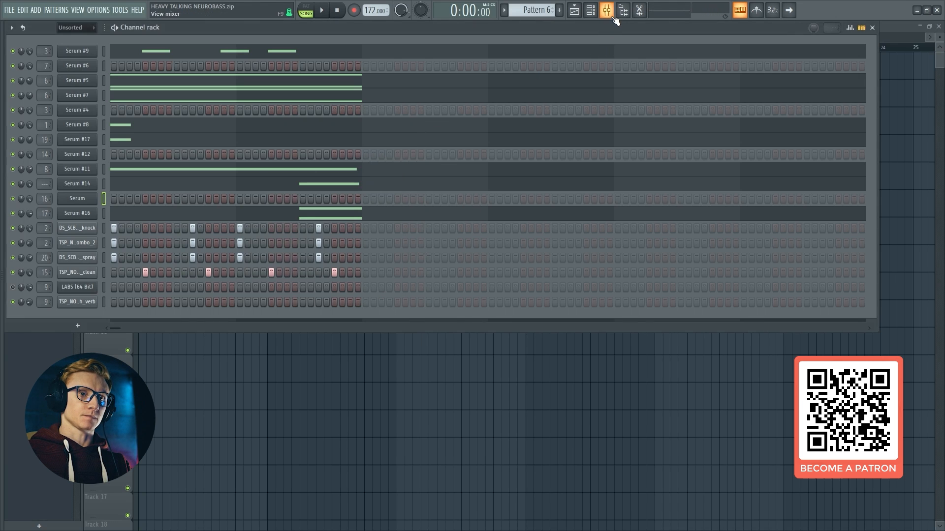
left_click(614, 17)
left_click(939, 152)
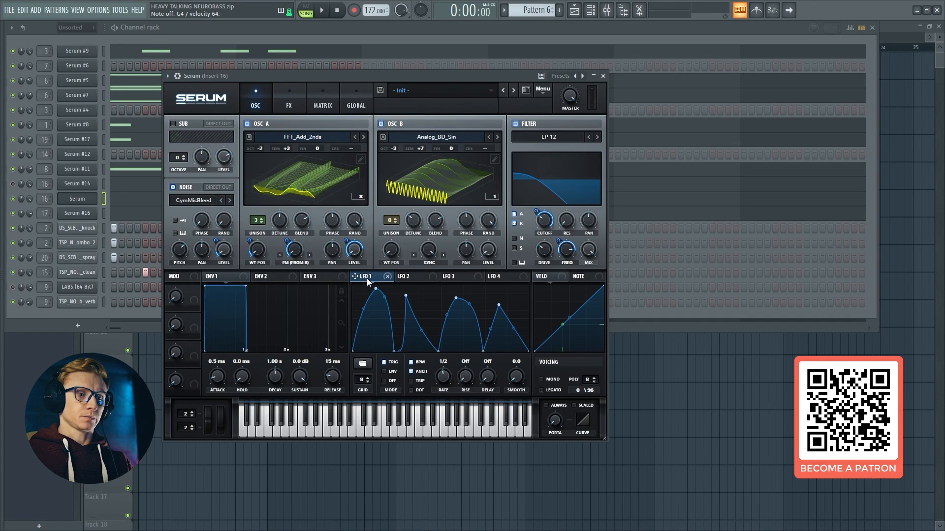
Step: In Serum, fine-tune the LFO 1 modulation amount on oscillator A's FM (from B) to 42
right_click(367, 279)
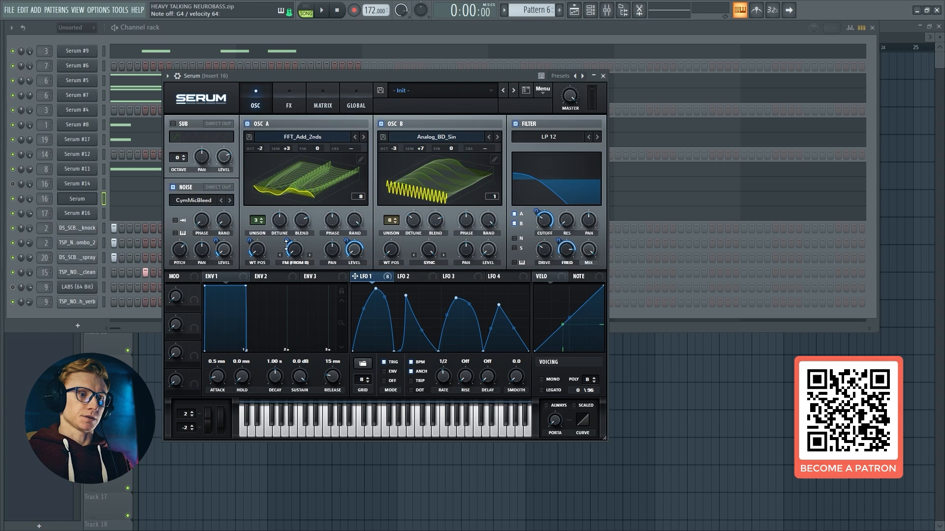
left_click_drag(287, 245, 293, 244)
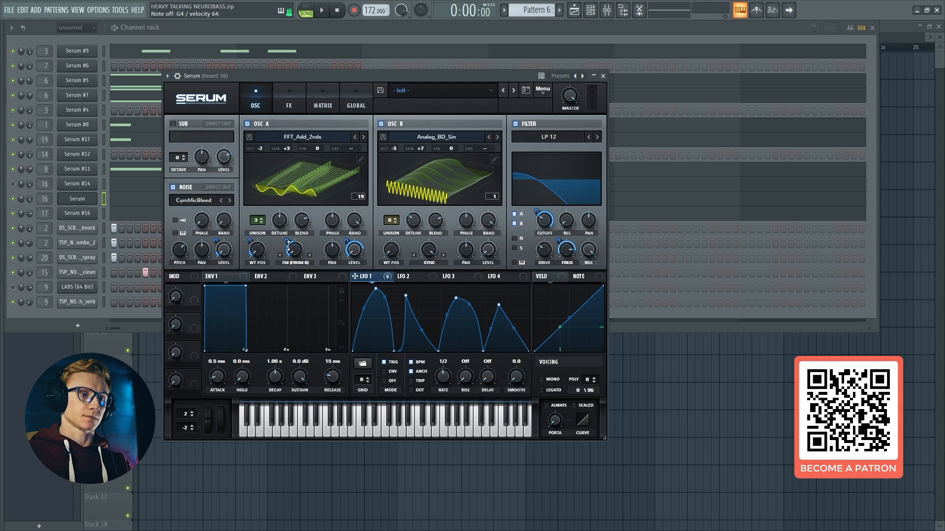
left_click_drag(289, 246, 289, 247)
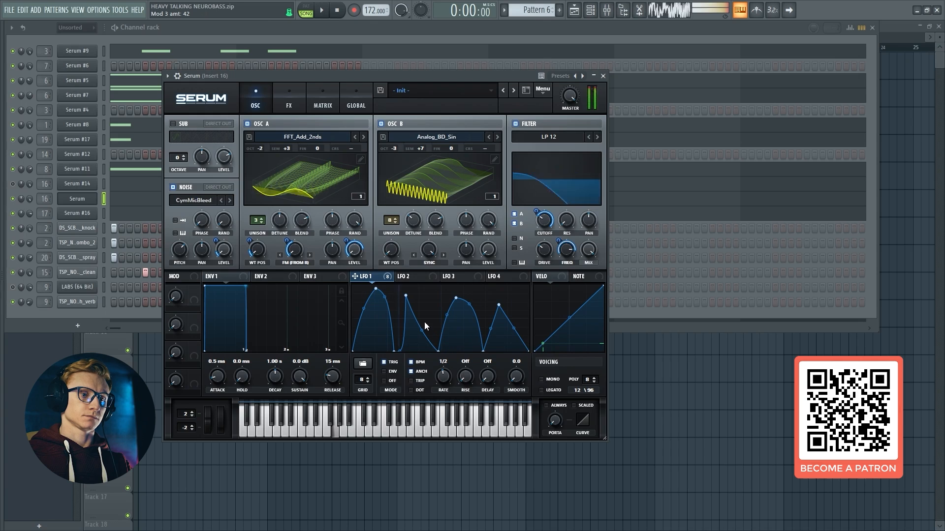
Step: Reshape Serum's LFO 1 curve by shifting the dip after the first hump, removing the second peak and lowering the last peak
mouse_move(395, 347)
left_mouse_down()
mouse_move(385, 286)
mouse_move(433, 327)
mouse_move(409, 346)
left_mouse_up()
double_click(406, 295)
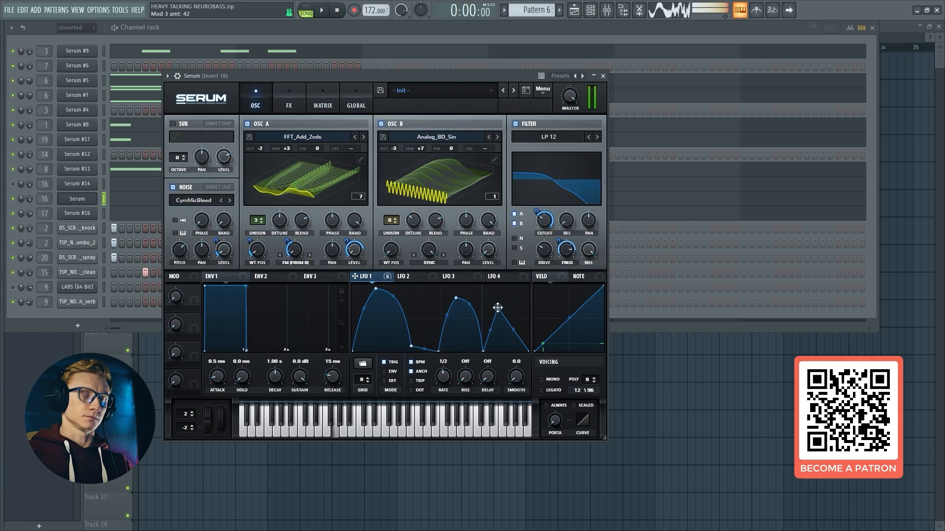
mouse_move(498, 308)
left_mouse_down()
mouse_move(502, 341)
mouse_move(500, 318)
left_mouse_up()
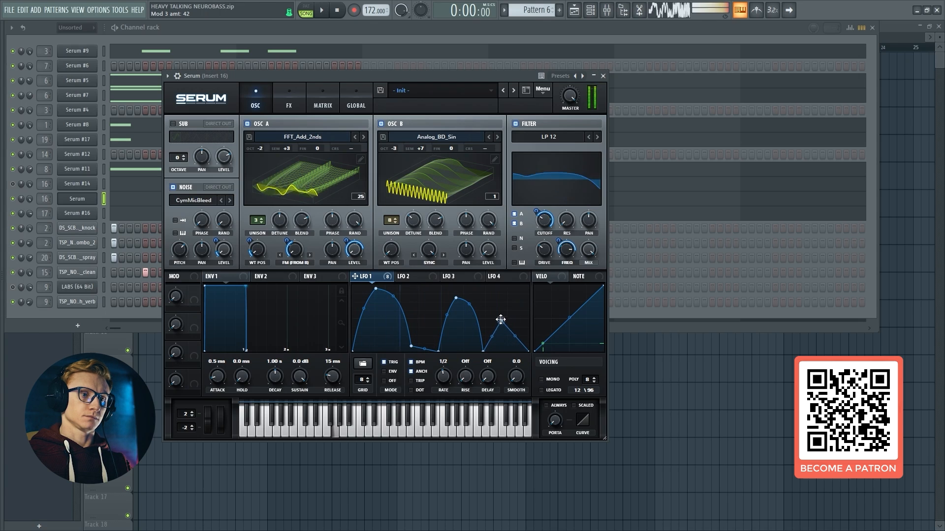
left_click(85, 201)
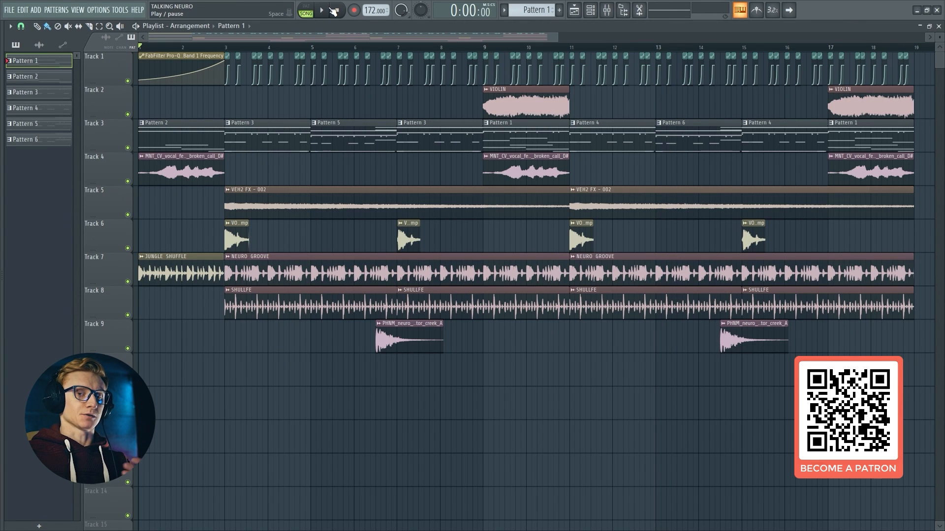
Step: Play the full TALKING NEURO arrangement from the start to hear the bass in context and stop playback
left_click(333, 11)
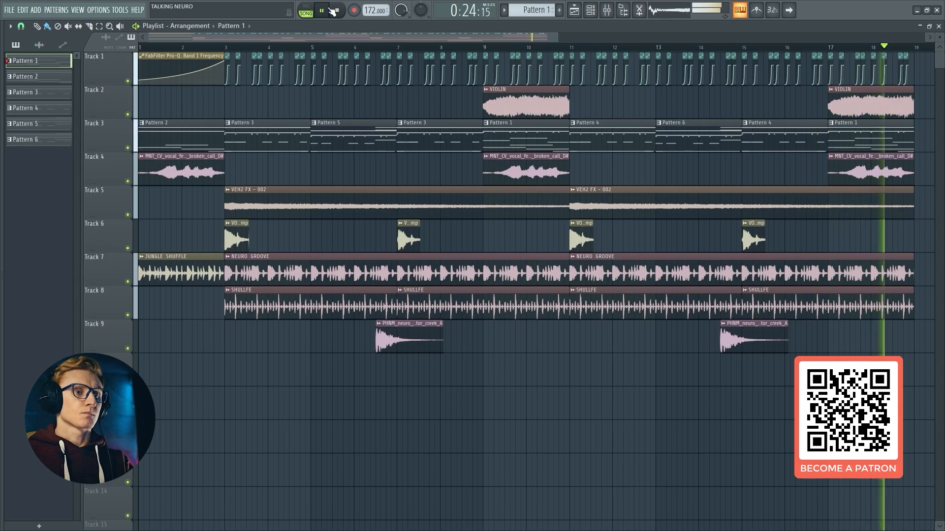
left_click(333, 10)
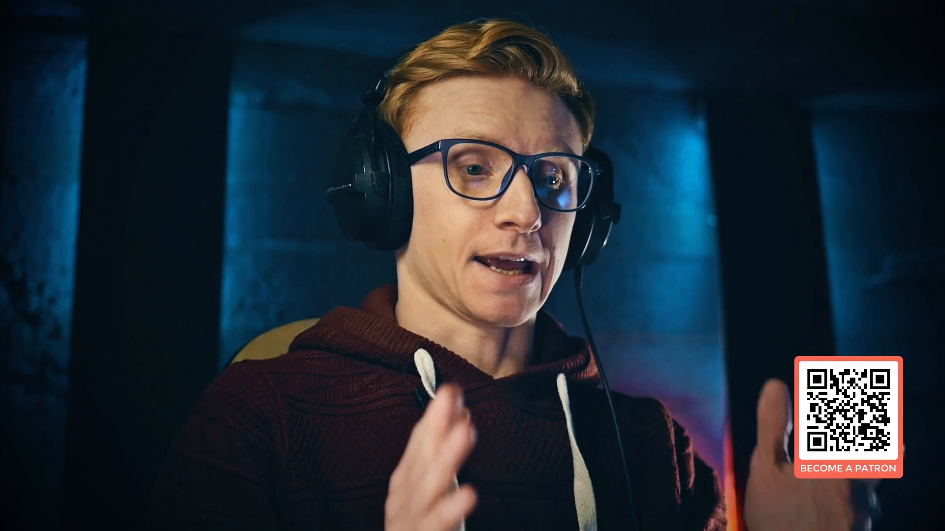